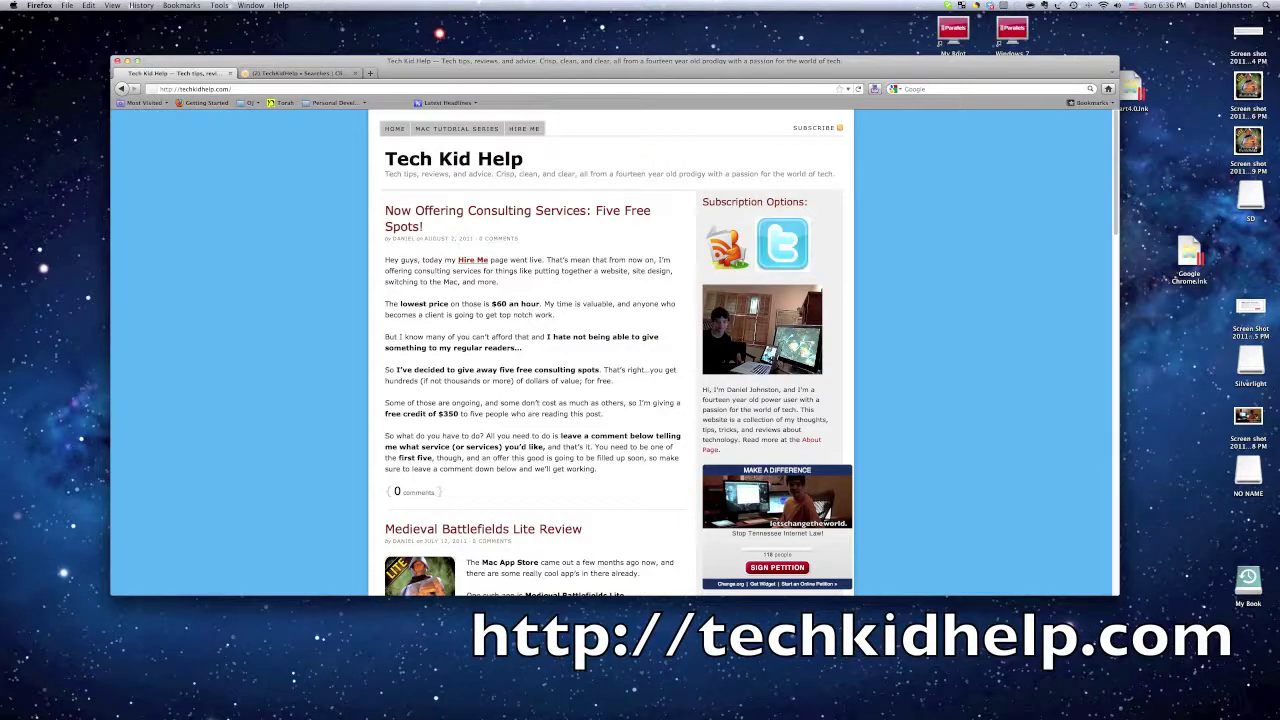
Check the Clicky statistics tab, return to the Tech Kid Help blog, and open two blank tabs.
key("ctrl+Tab")
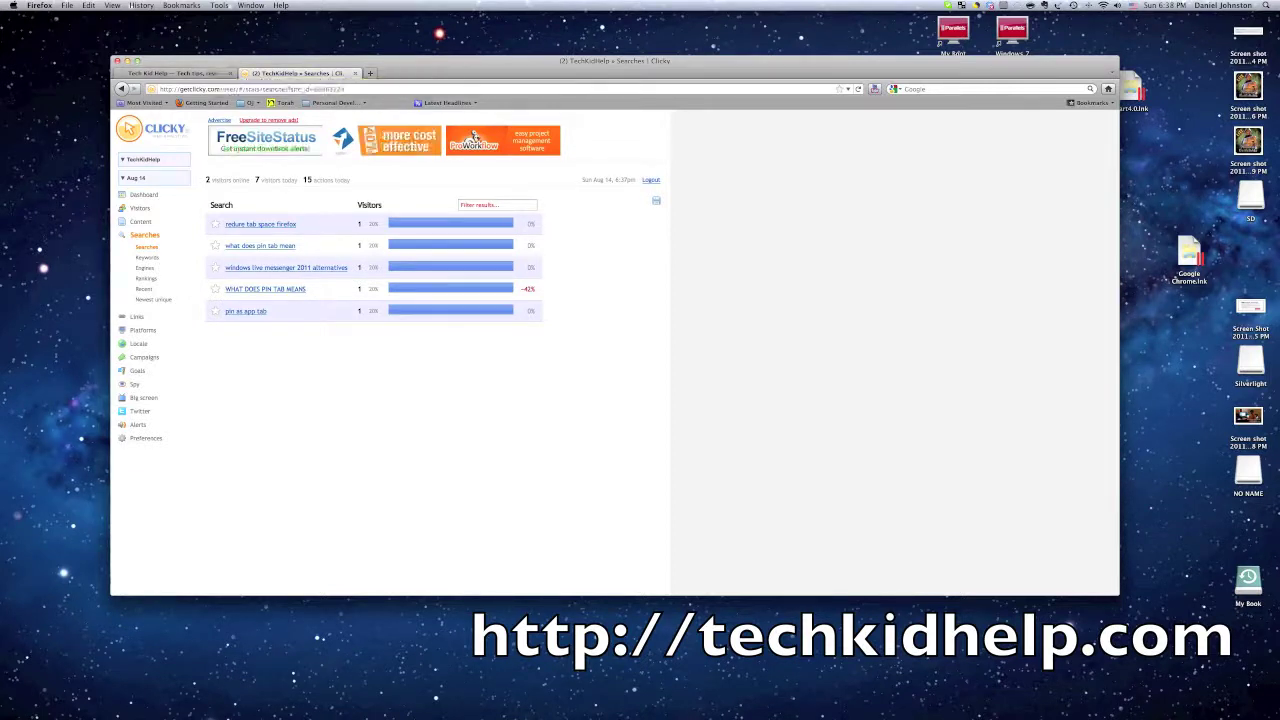
key("ctrl+shift+Tab")
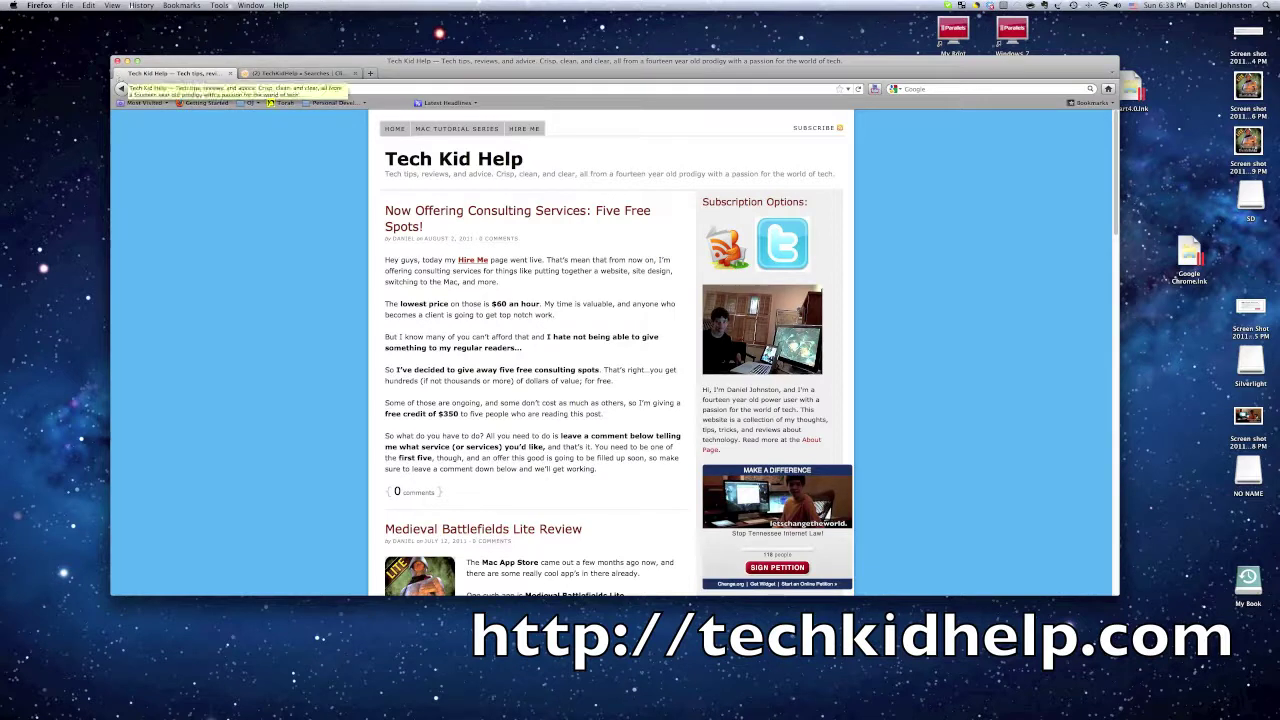
key("super+t")
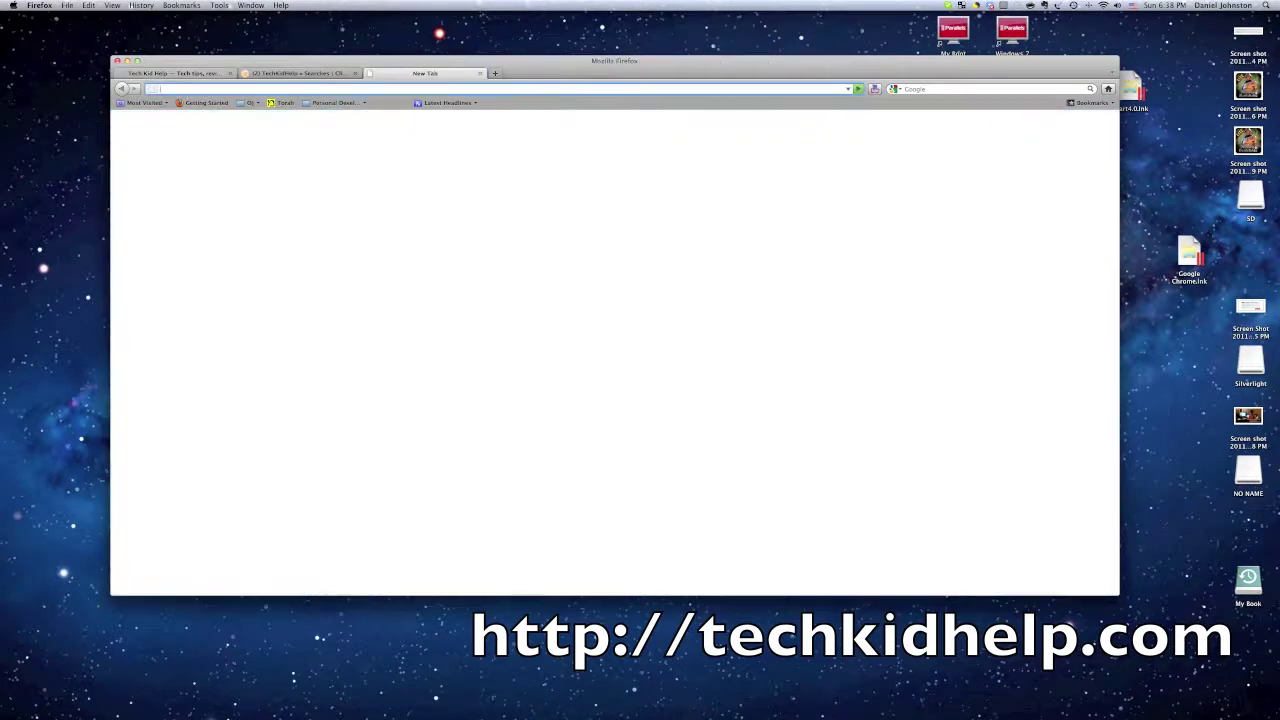
key("super+t")
key("super+t")
key("super+t")
key("super+t")
key("super+t")
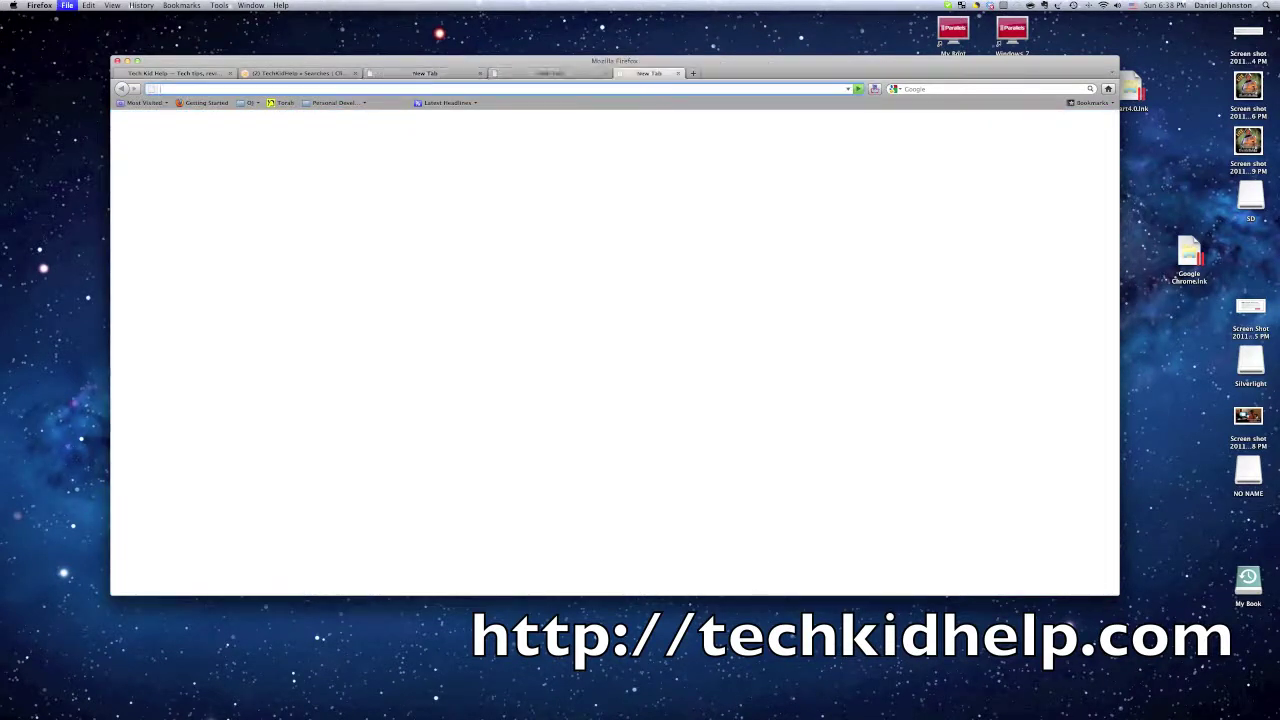
Add more blank tabs until the strip overflows, then scroll back to the Tech Kid Help tab.
key("super+t")
key("super+t")
key("super+t")
key("super+t")
key("super+t")
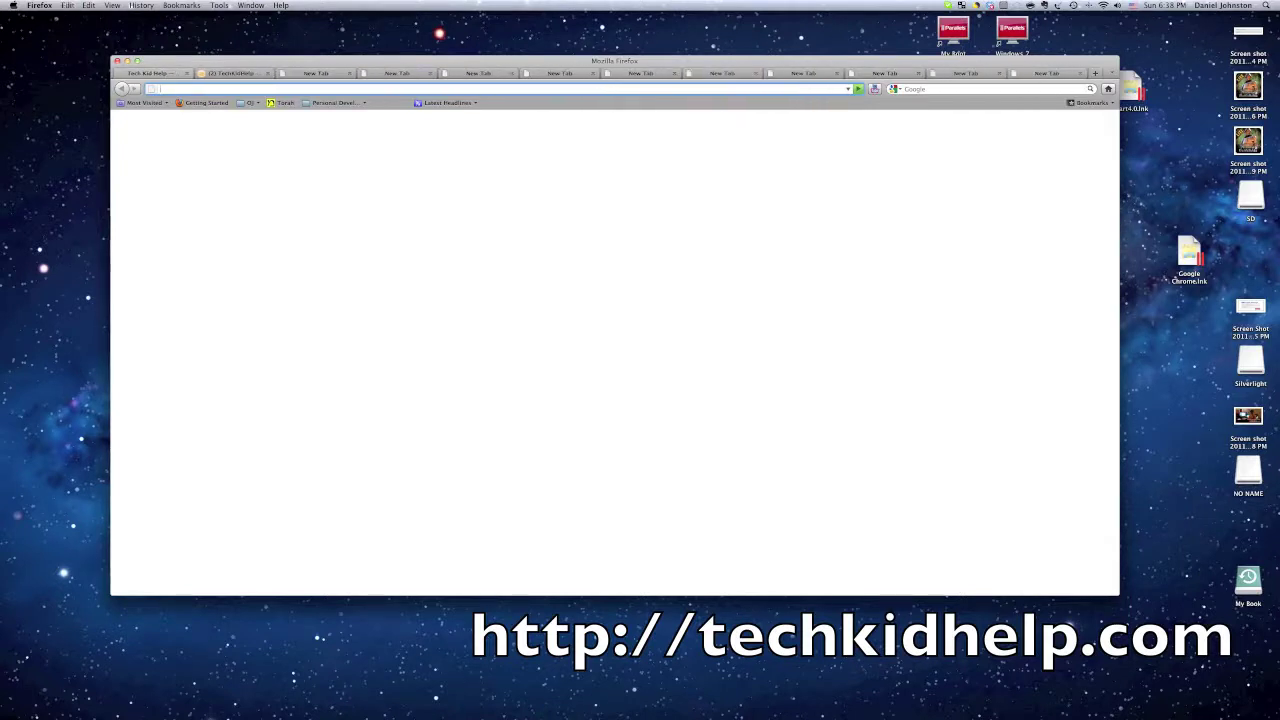
key("super+t")
key("super+t")
key("super+t")
key("super+t")
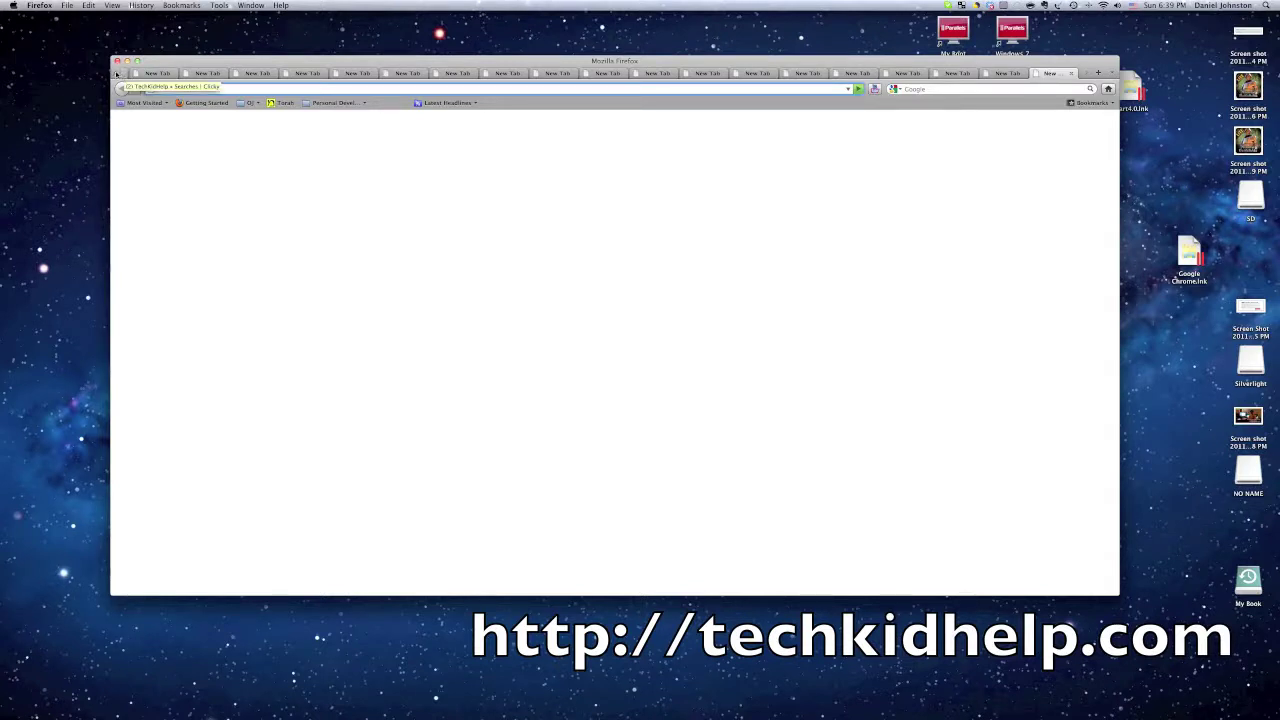
left_click(117, 74)
left_click(116, 74)
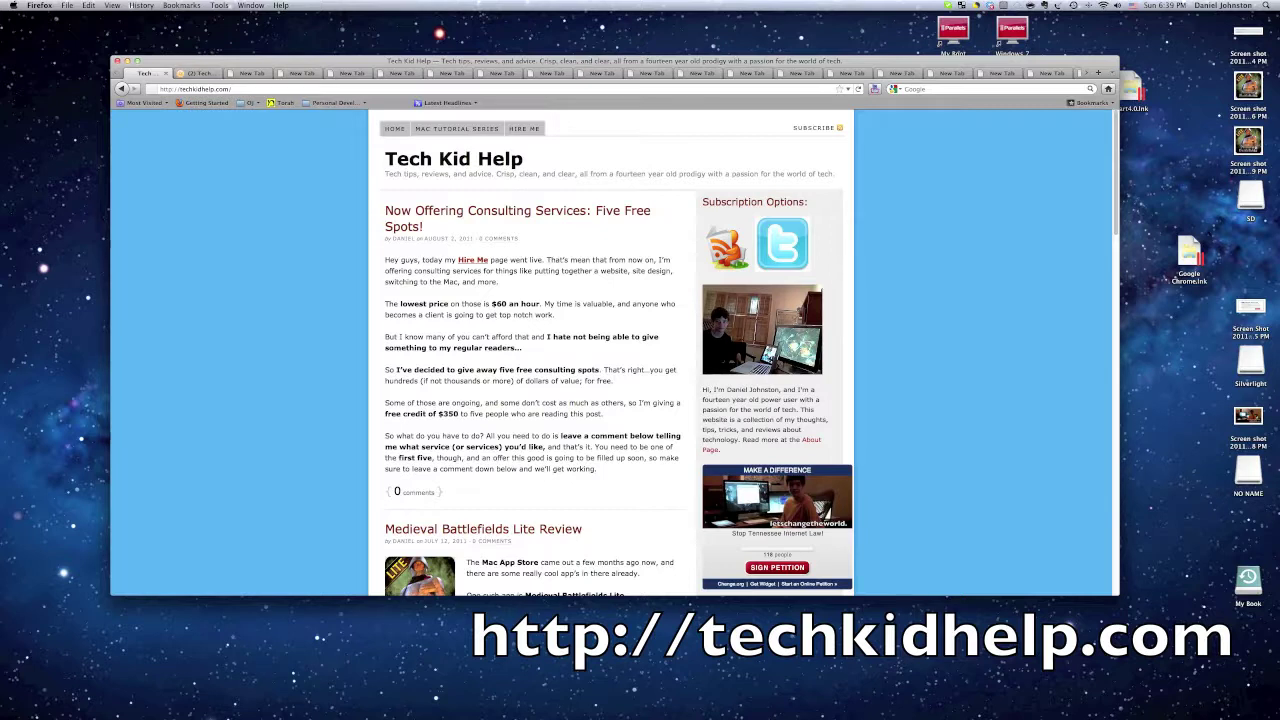
left_click(143, 102)
right_click(152, 74)
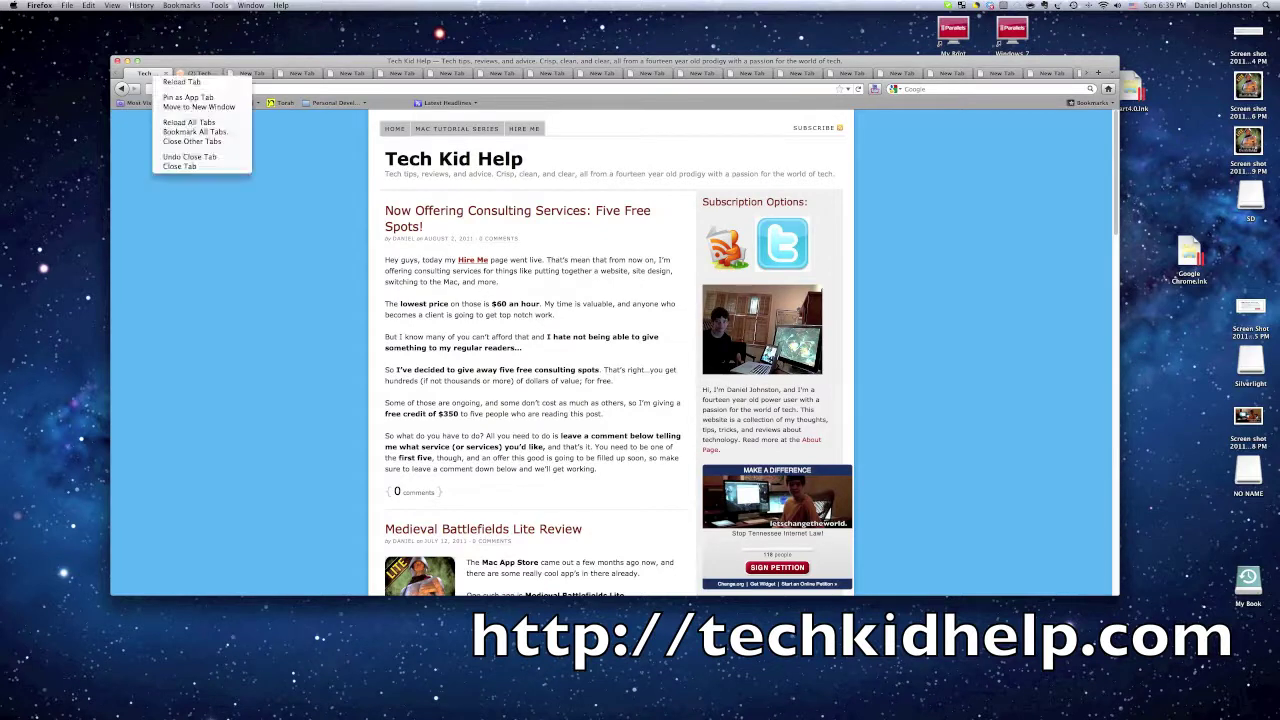
left_click(134, 128)
right_click(140, 75)
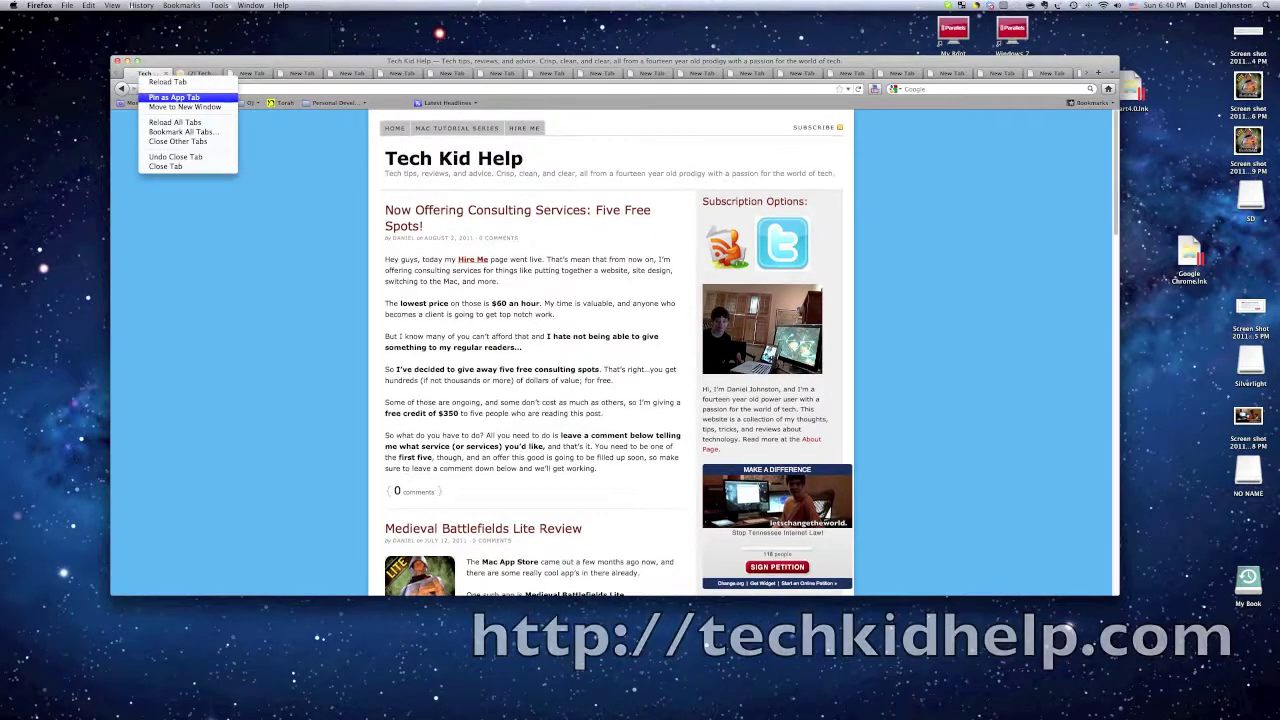
left_click(156, 98)
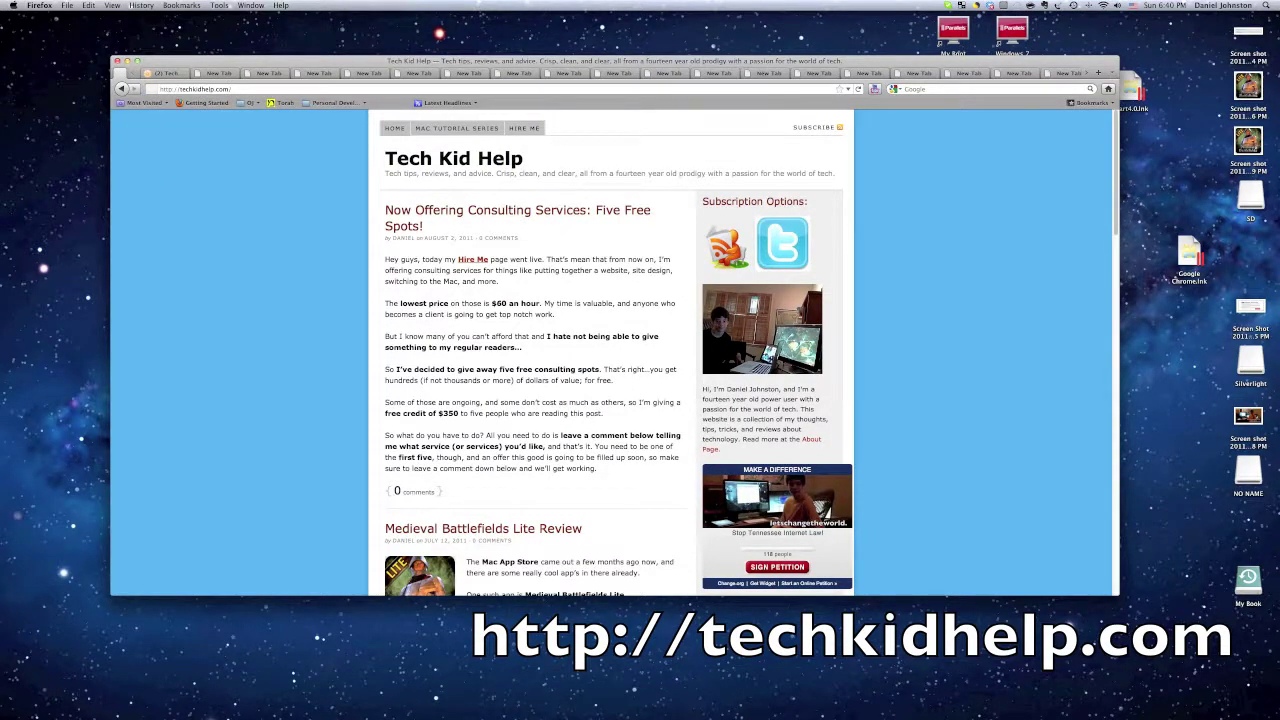
key("ctrl+Tab")
key("ctrl+shift+Tab")
right_click(120, 75)
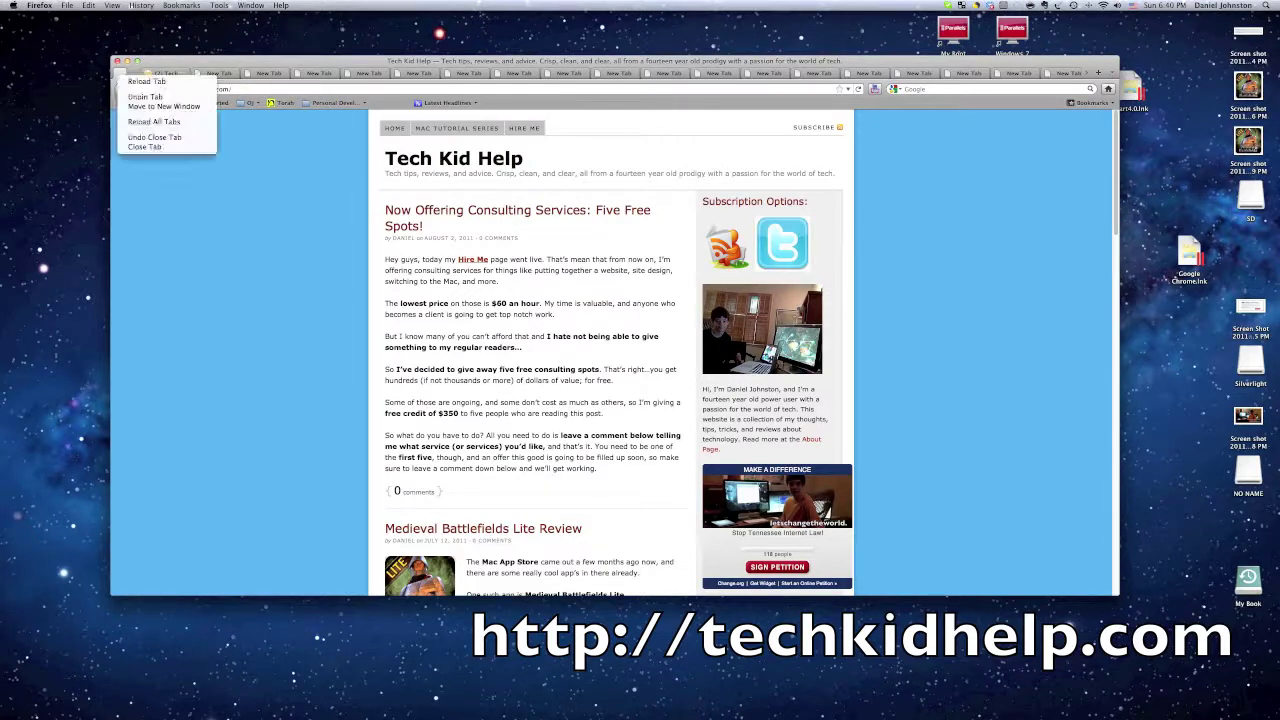
left_click(145, 96)
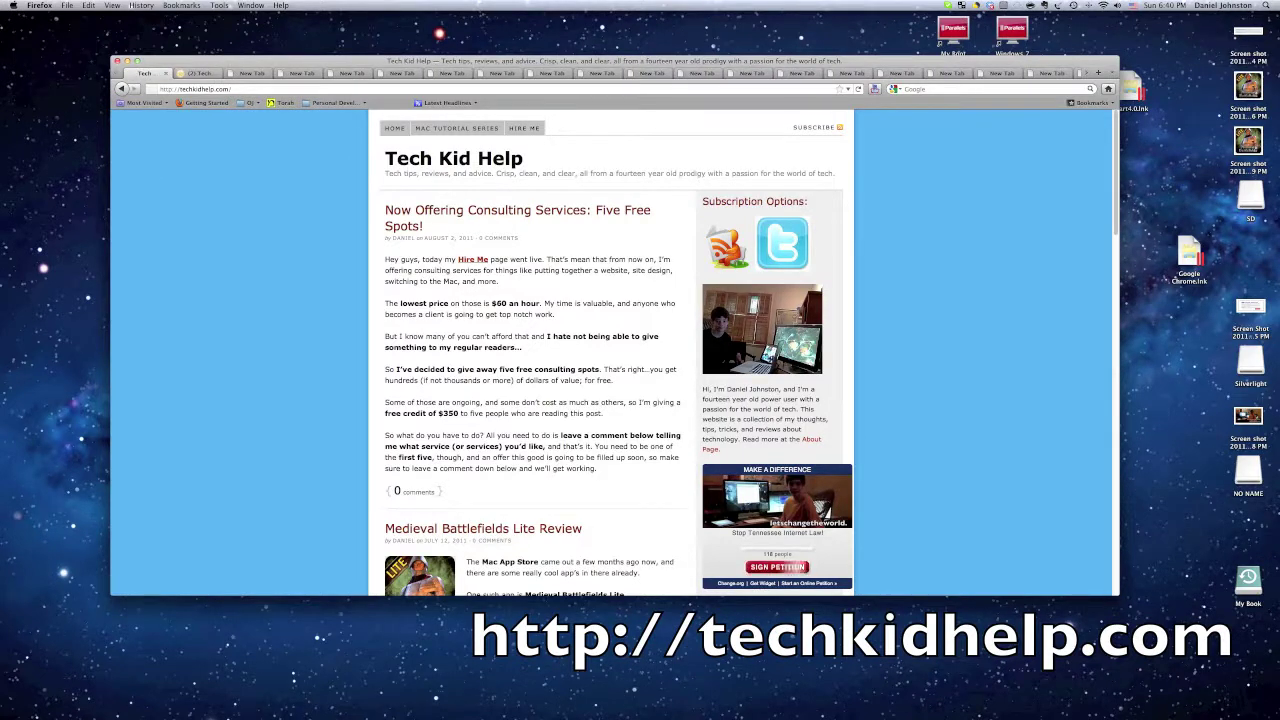
key("ctrl+Tab")
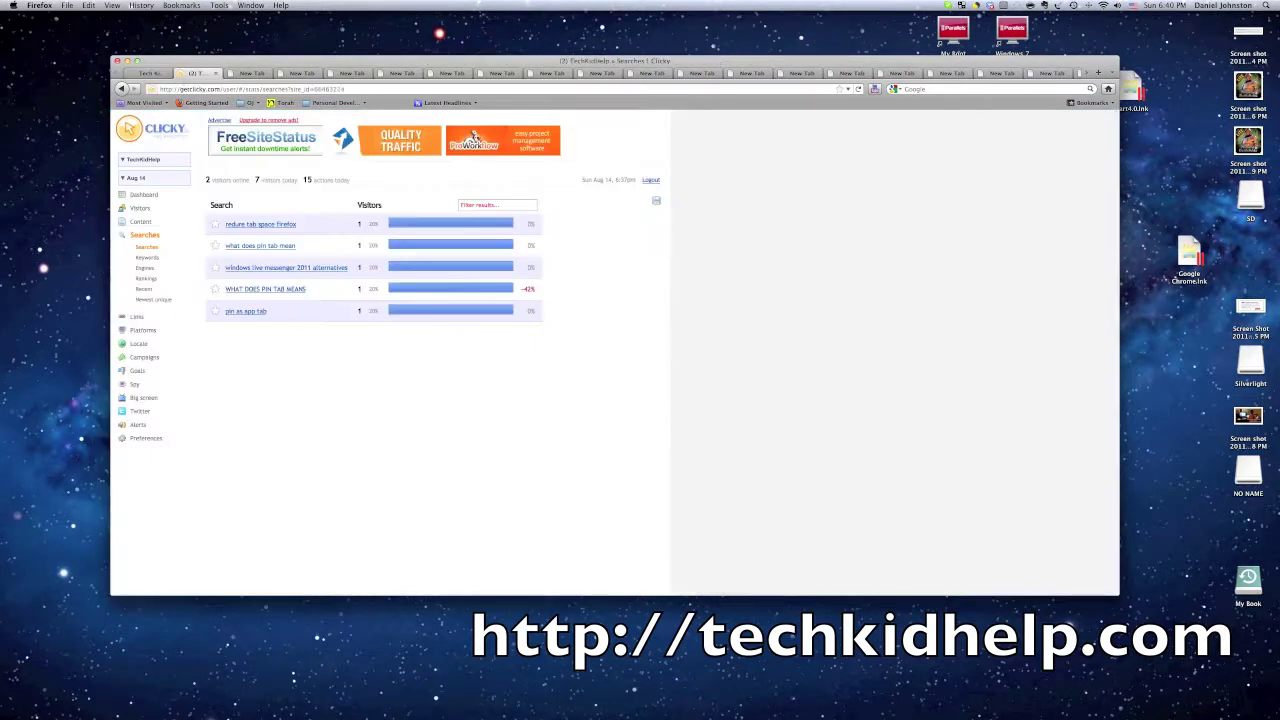
Pin the Clicky search statistics tab as an app tab from its tab menu.
right_click(192, 74)
left_click(215, 89)
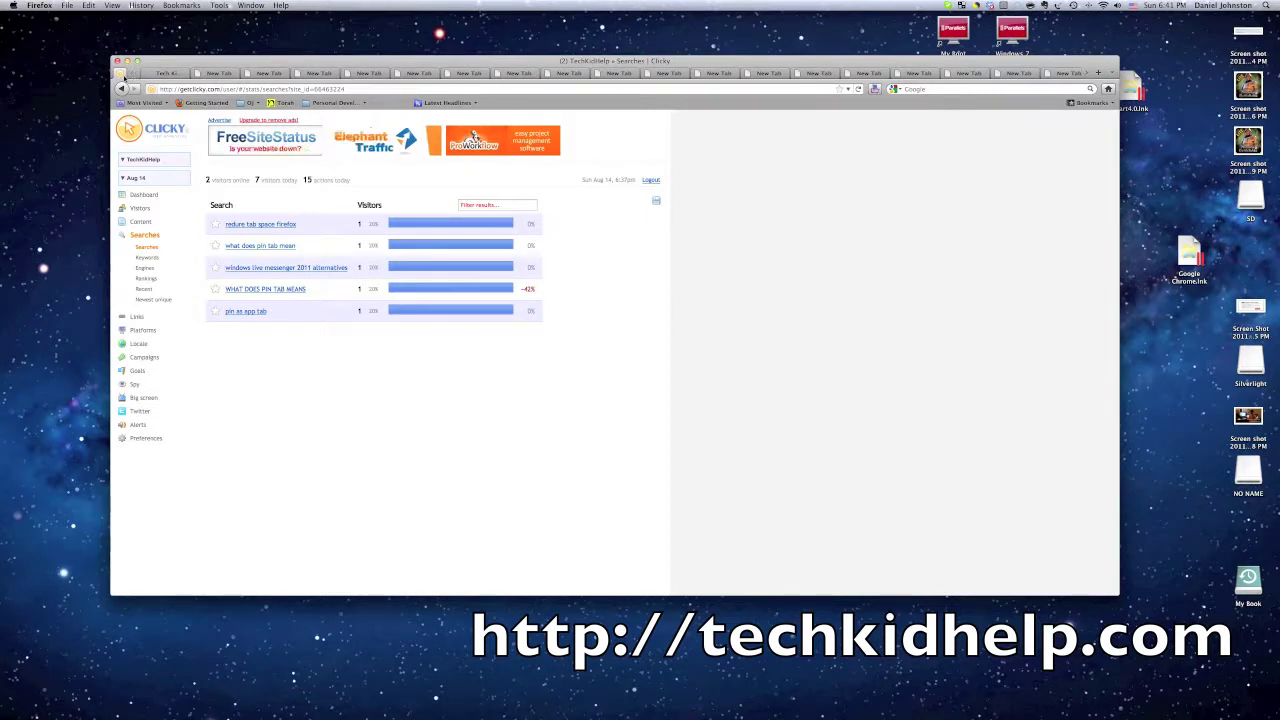
Load google.com/read in a new tab, move it to second place, and pin it as an app tab.
key("super+t")
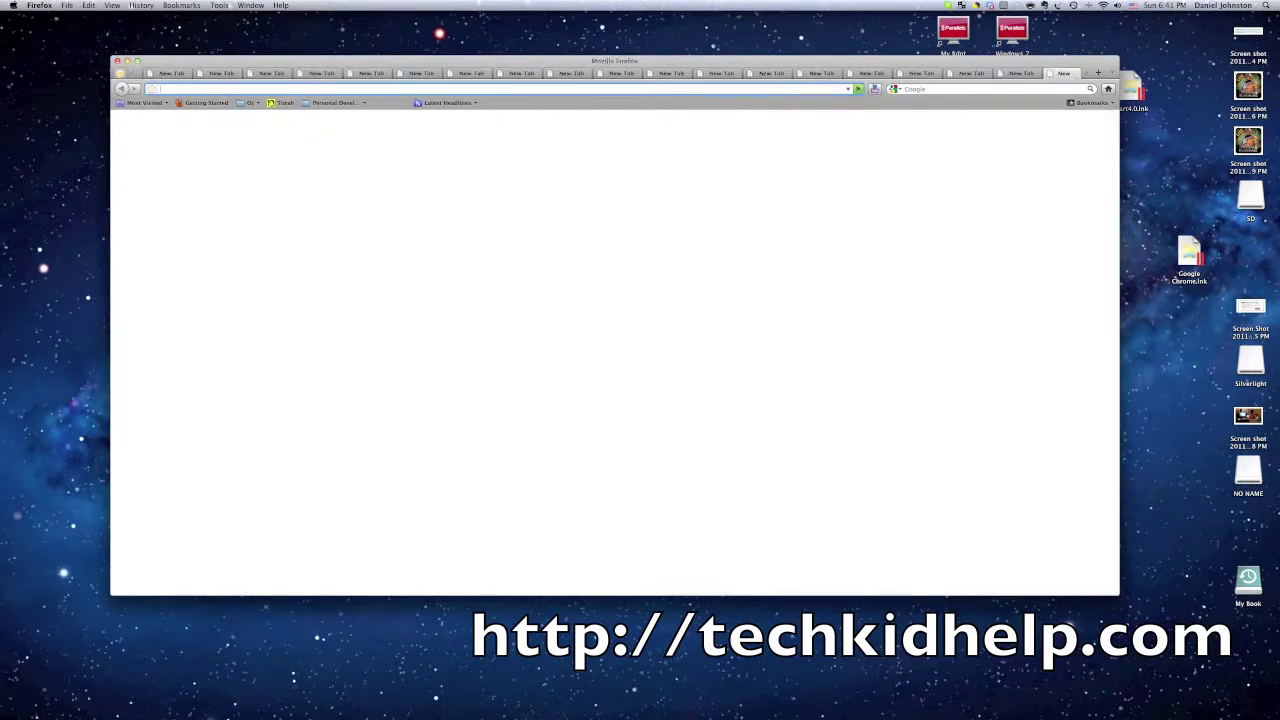
type("google.com/read")
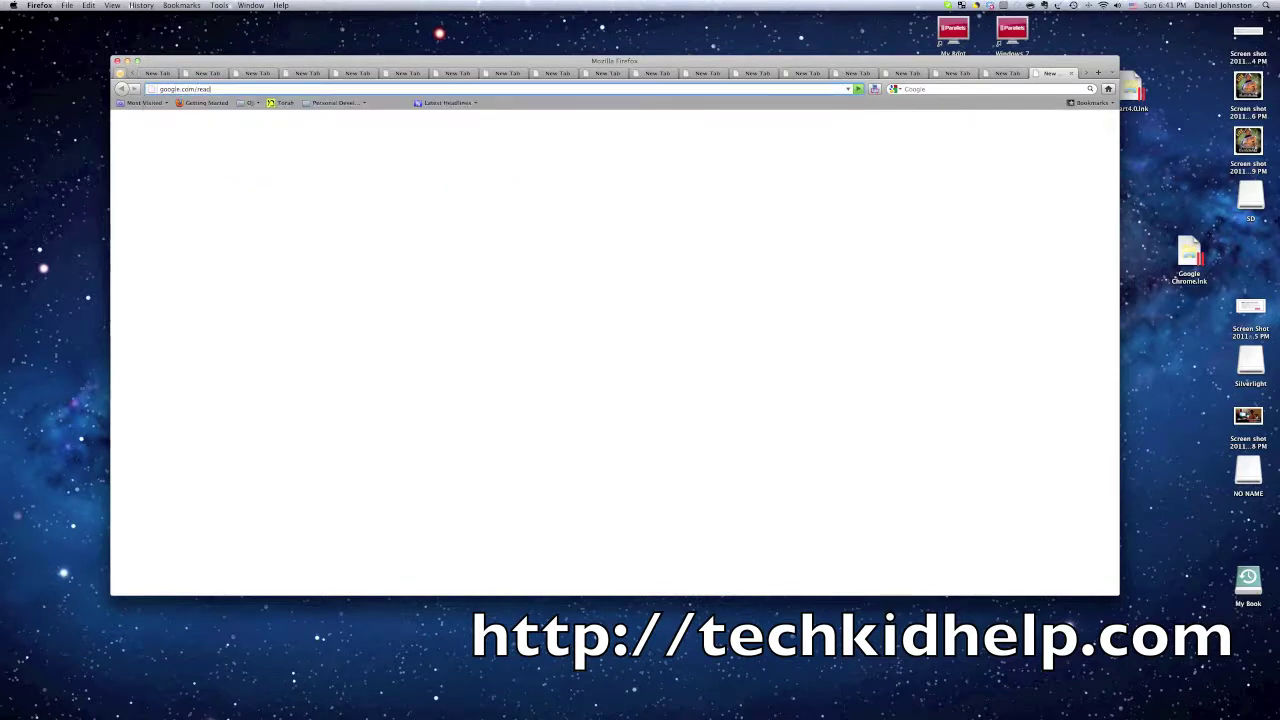
key("Return")
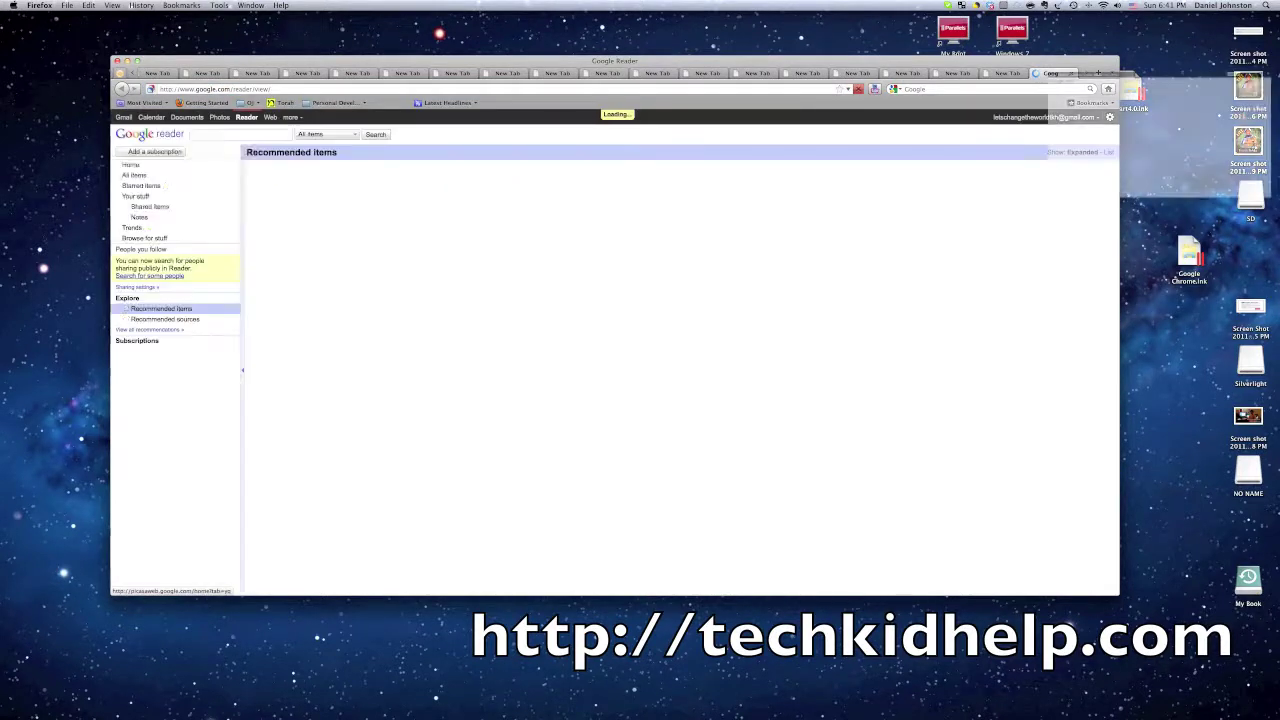
left_click_drag(1050, 73, 200, 73)
right_click(198, 75)
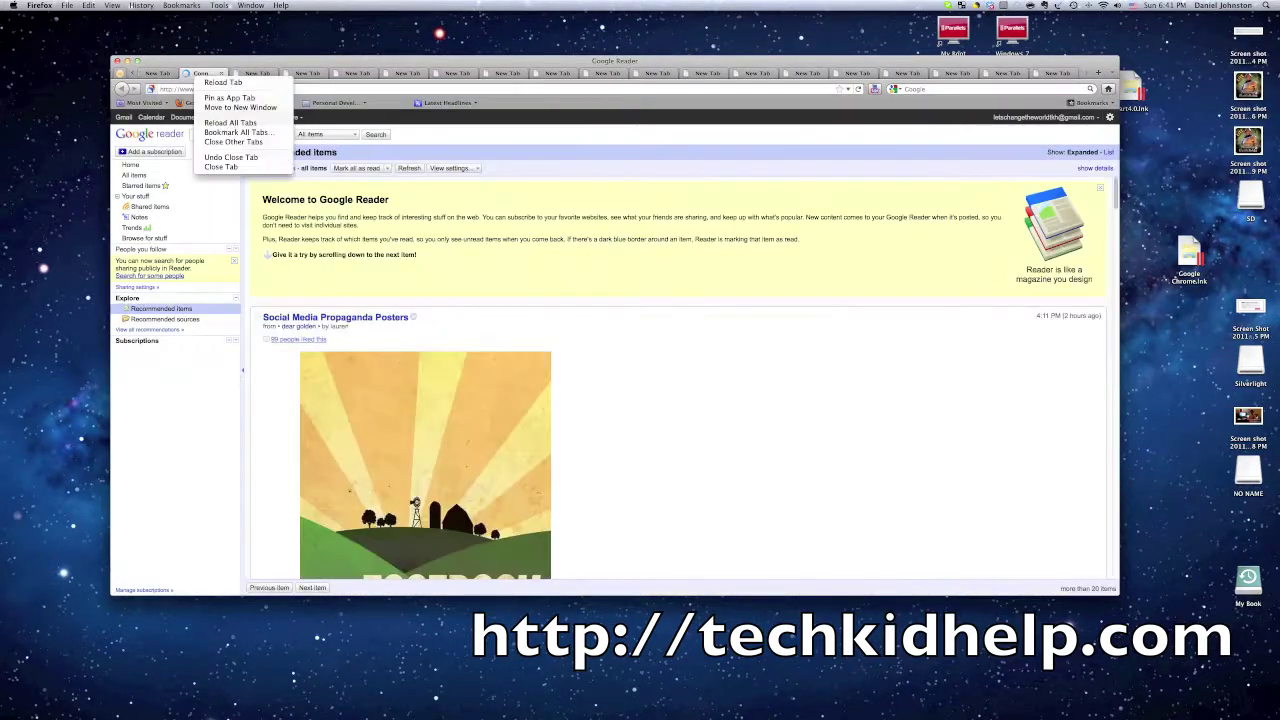
left_click(230, 98)
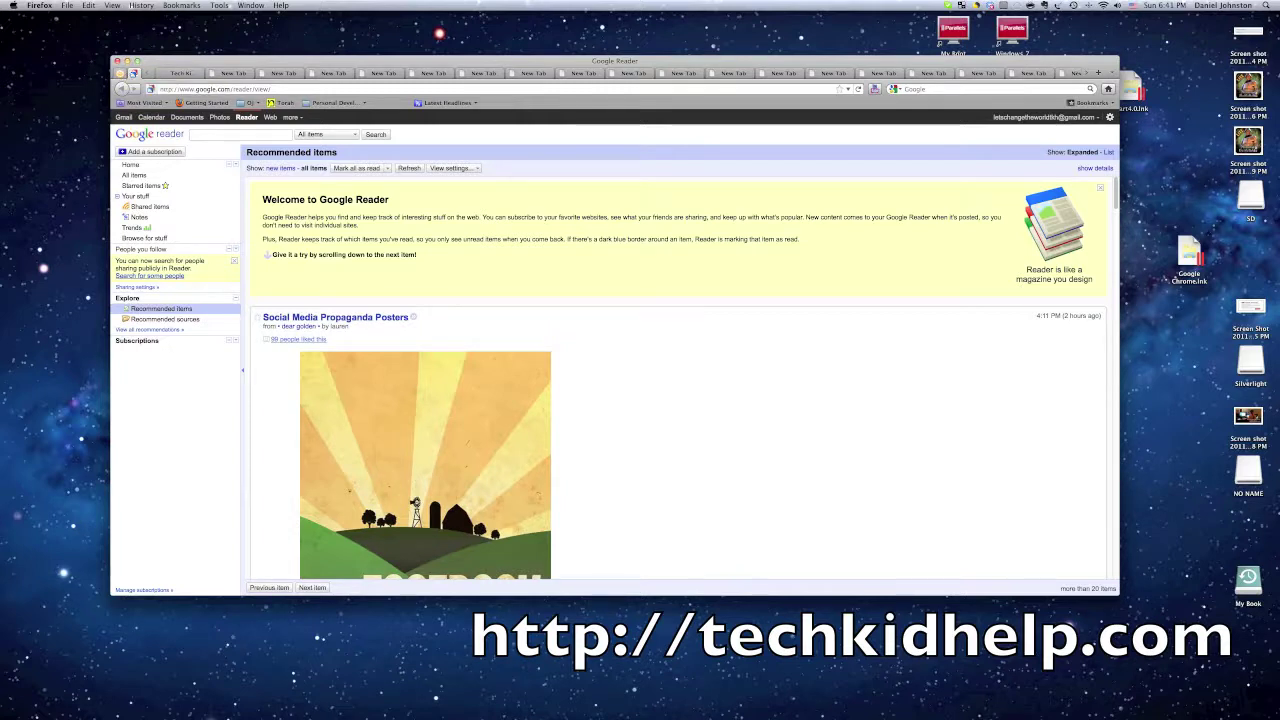
Load google.com/mail in a new tab, pin it as an app tab, then return to the blog.
key("super+t")
type("g")
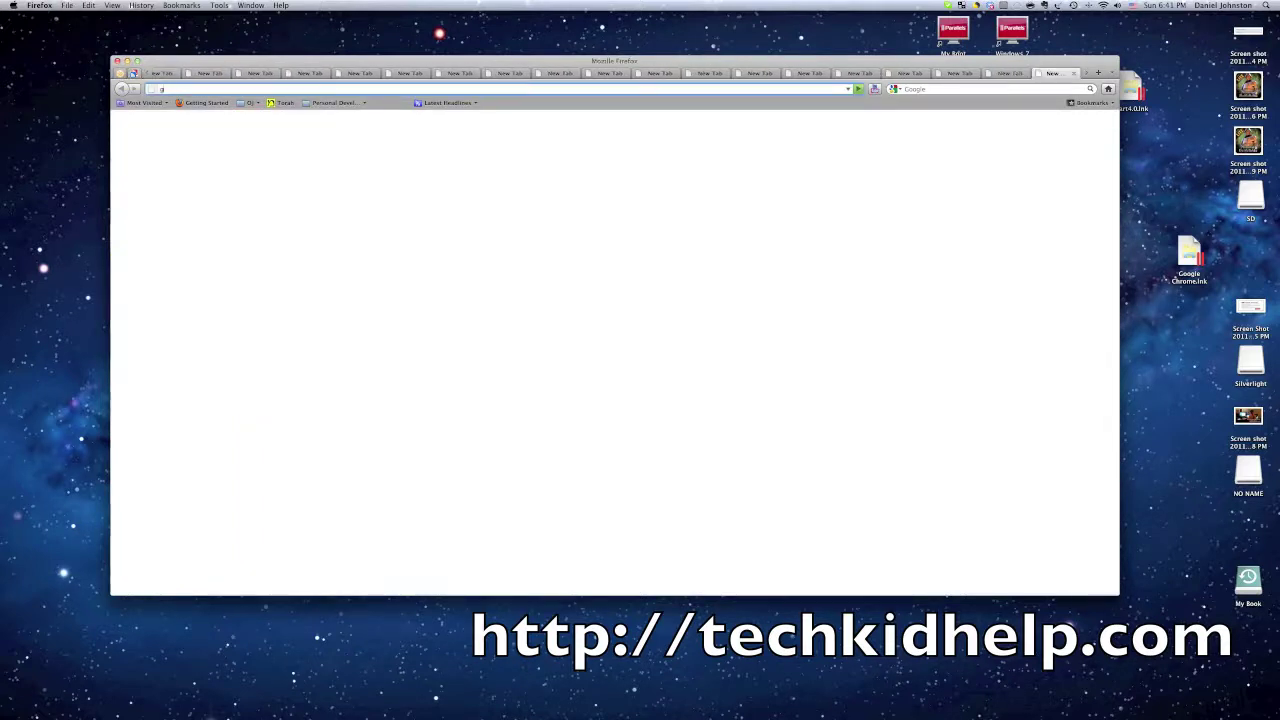
type("oogle.com")
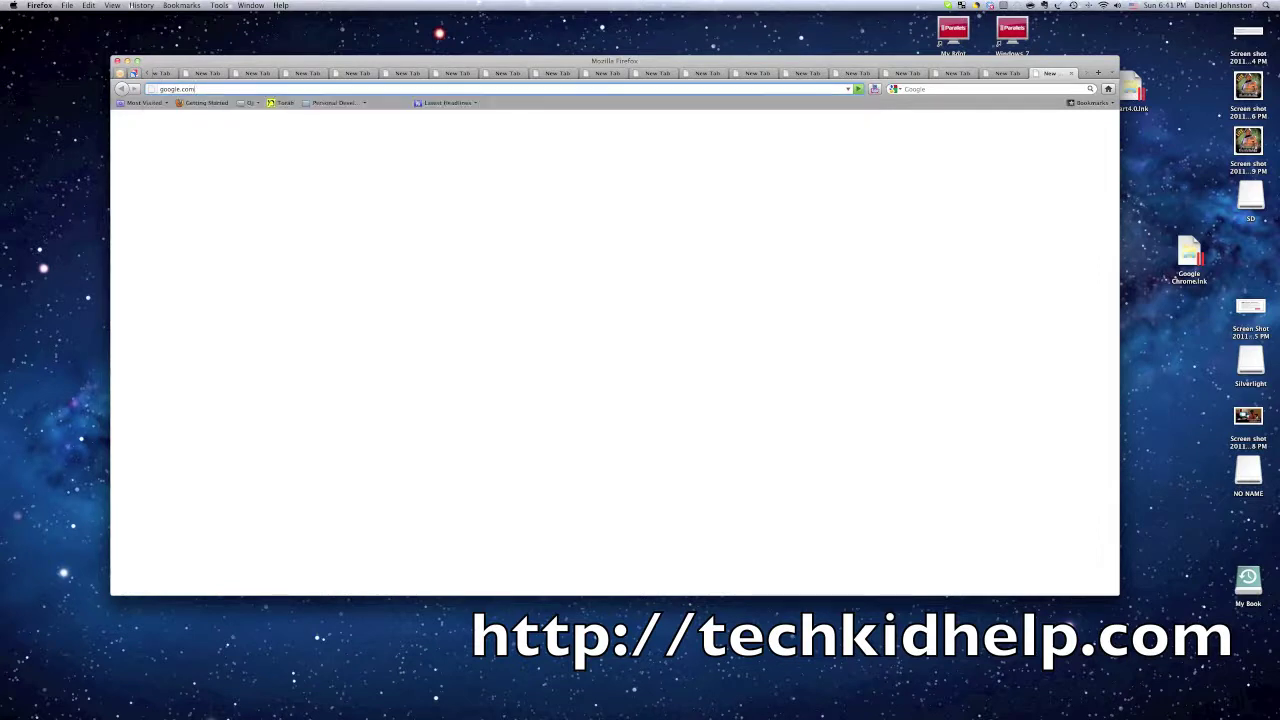
type("/mail")
key("Return")
right_click(1052, 73)
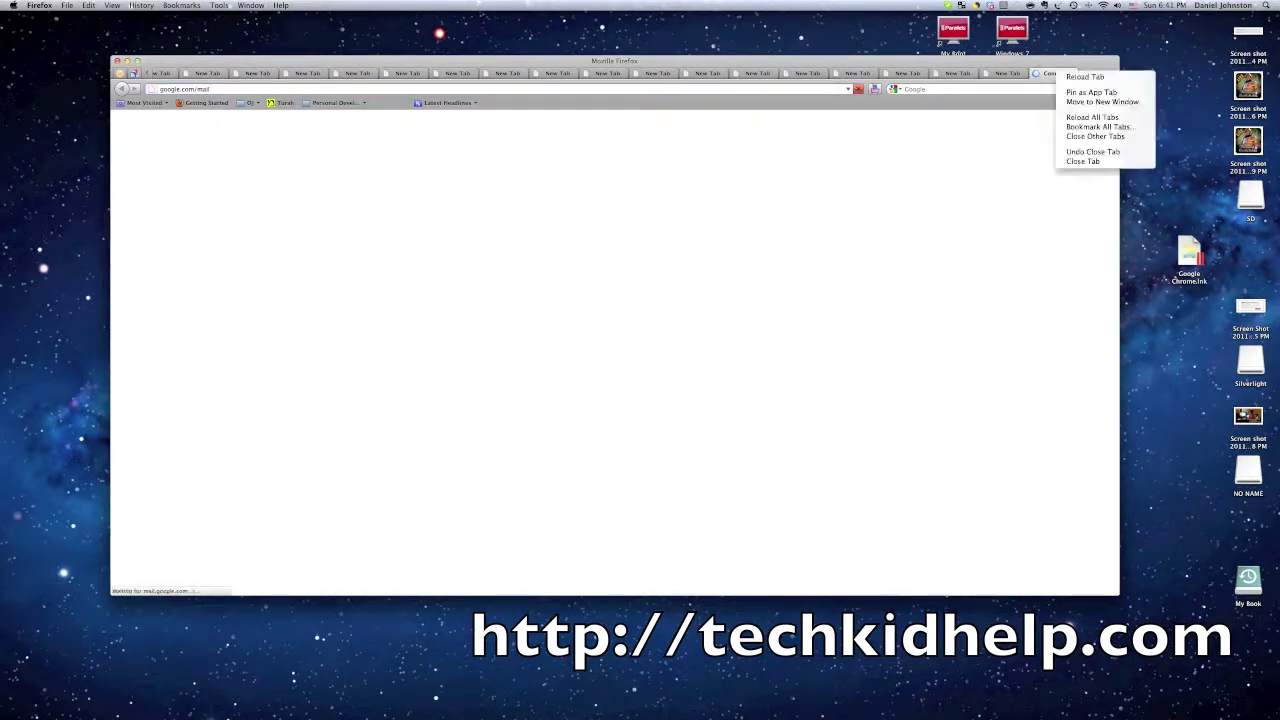
left_click(1091, 92)
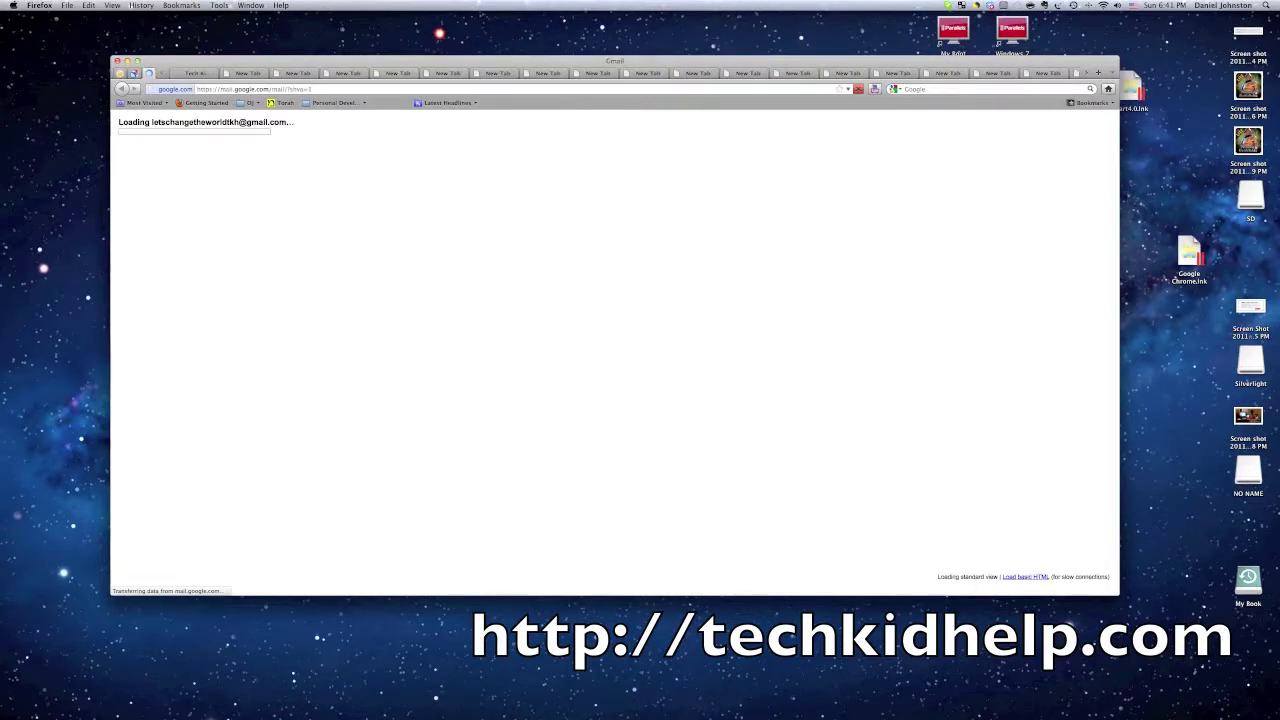
left_click(190, 73)
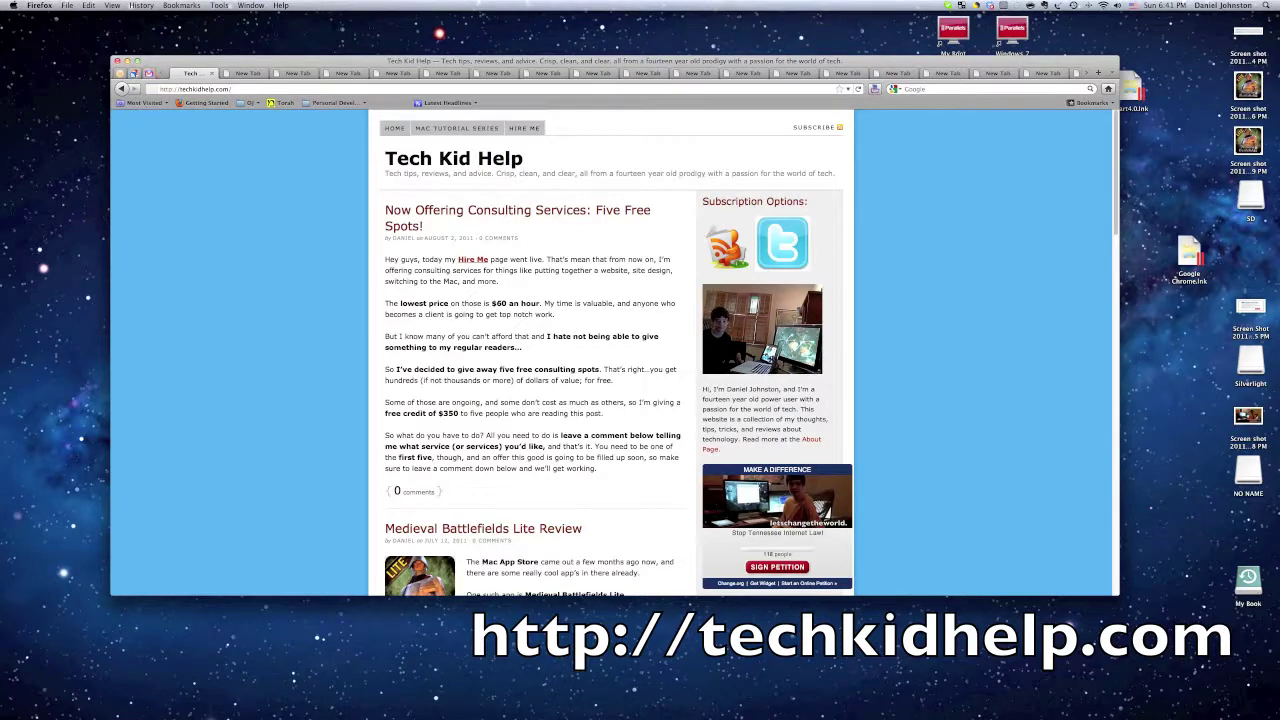
Open and close a blank tab, then view and dismiss a pinned tab's context menu.
key("super+t")
key("super+w")
right_click(148, 74)
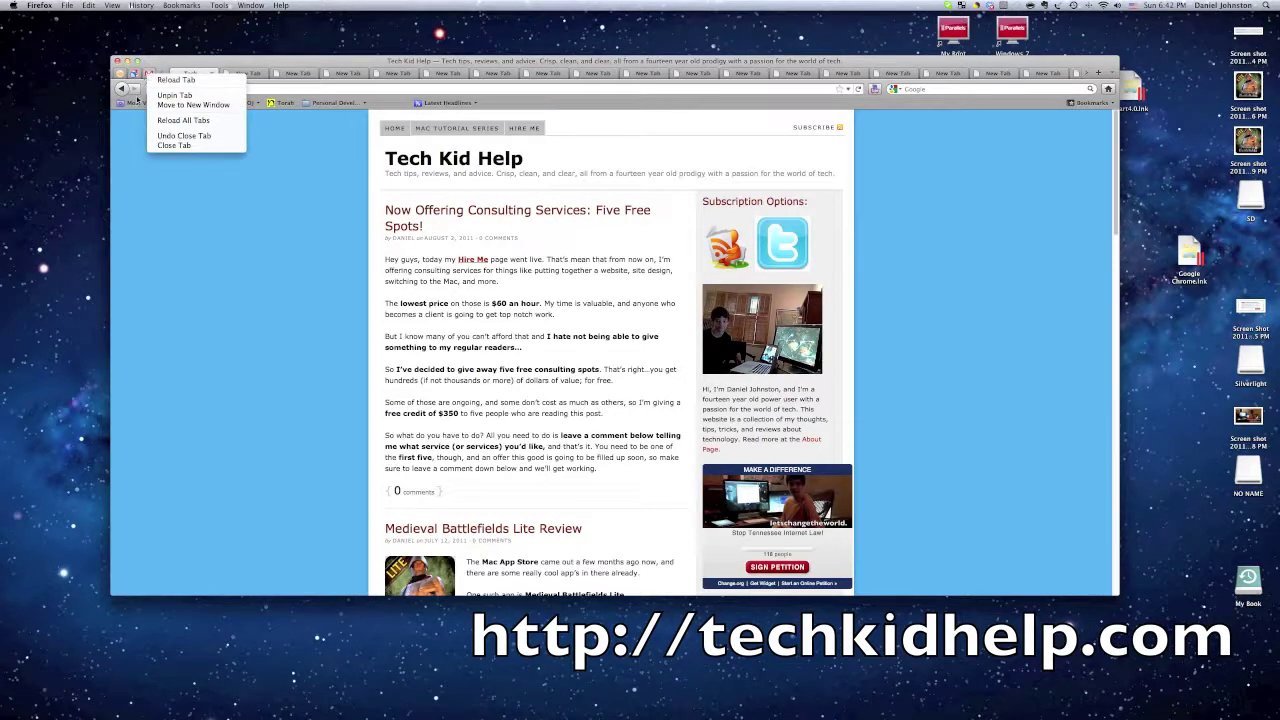
left_click(141, 97)
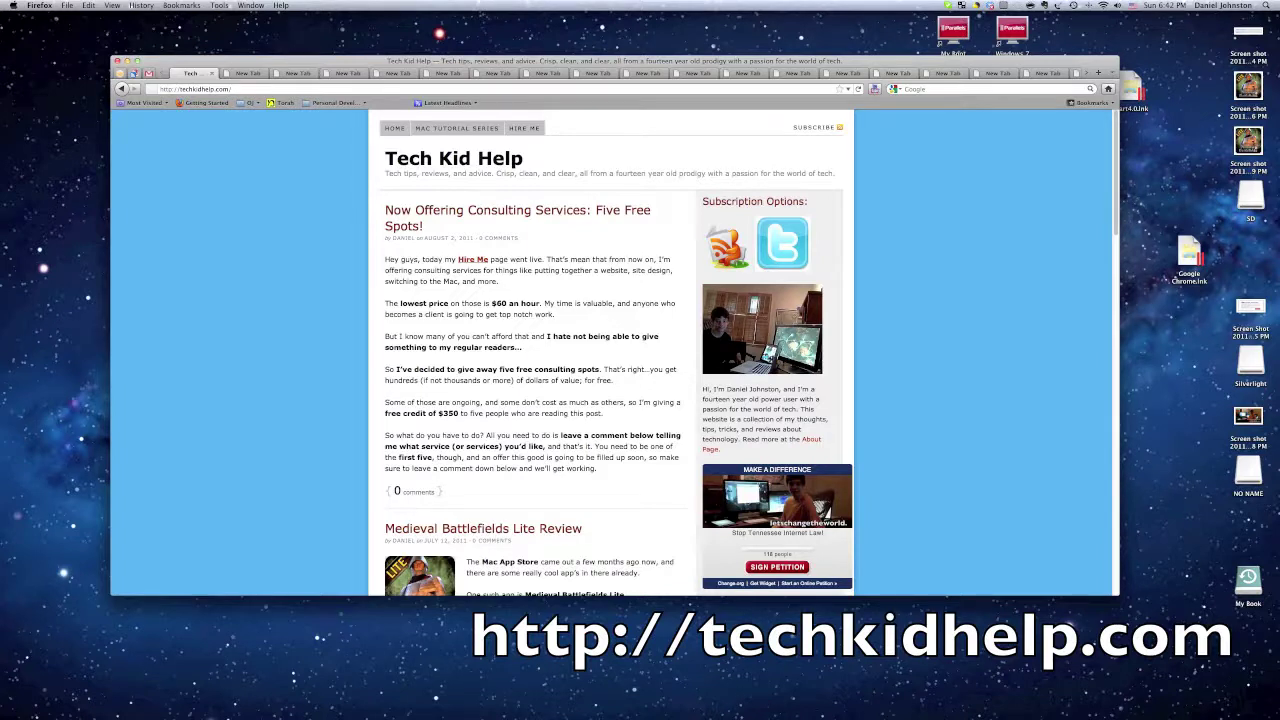
Pick an option from the Tech blog tab's menu, bringing up Google results for 'reduce tab space firefox'.
right_click(119, 76)
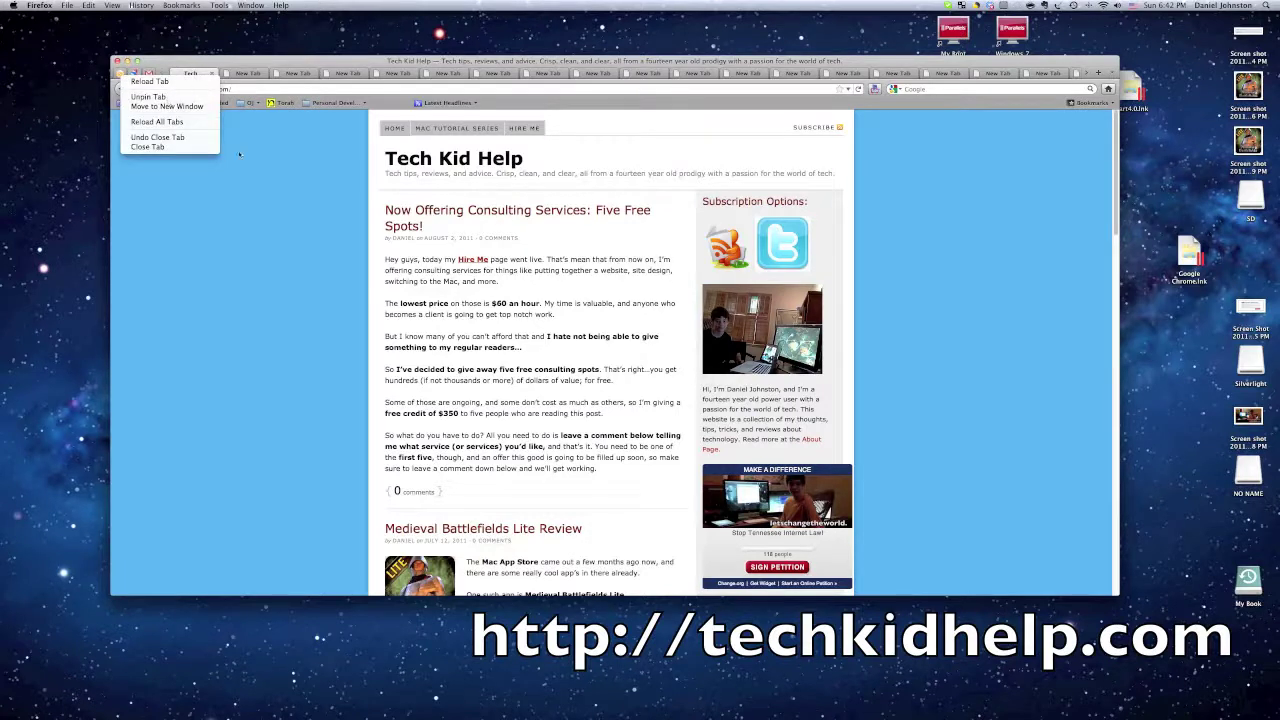
left_click(191, 77)
right_click(191, 77)
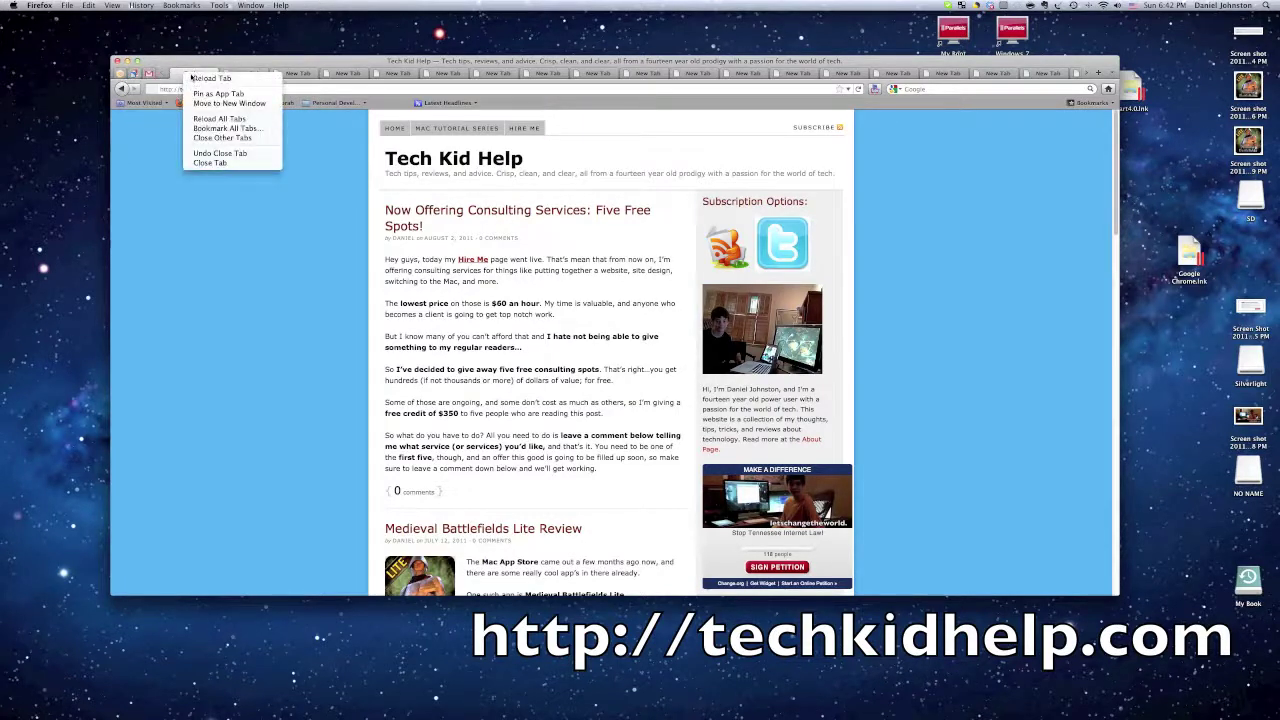
left_click(208, 94)
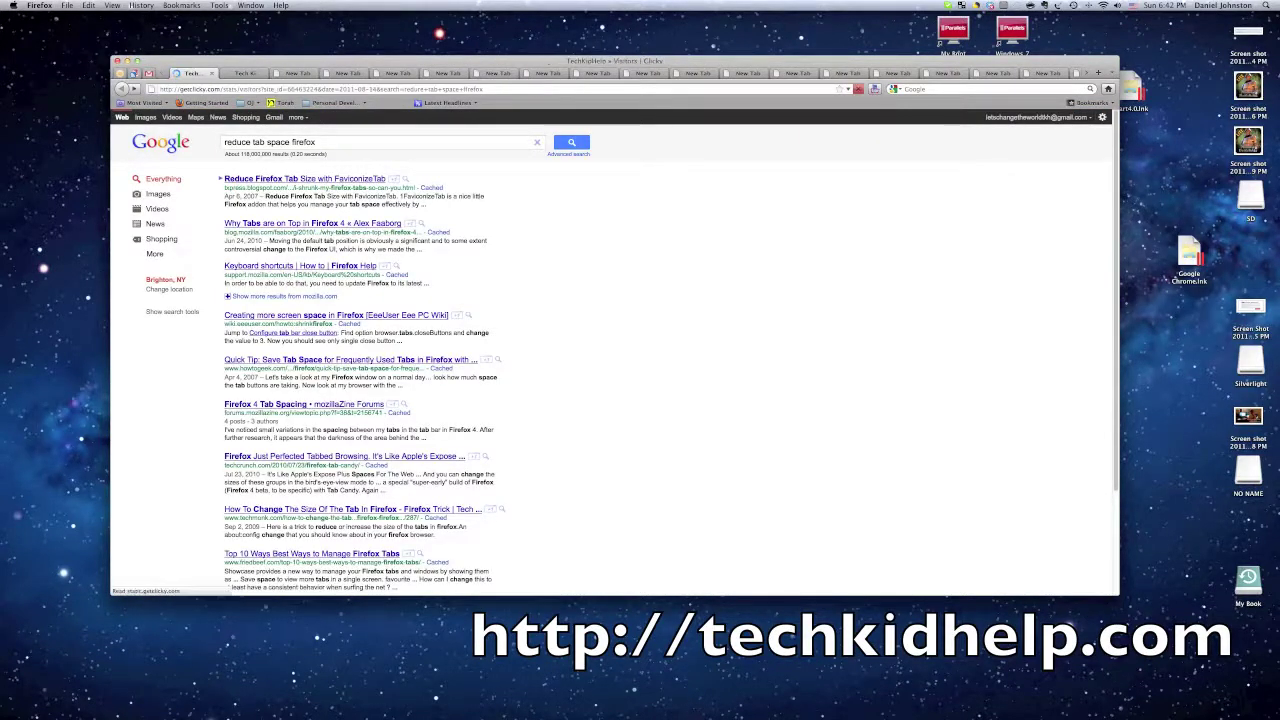
Glance at the Clicky visitor stats, return to the Tech Kid Help blog, and close the Clicky tab.
left_click(153, 74)
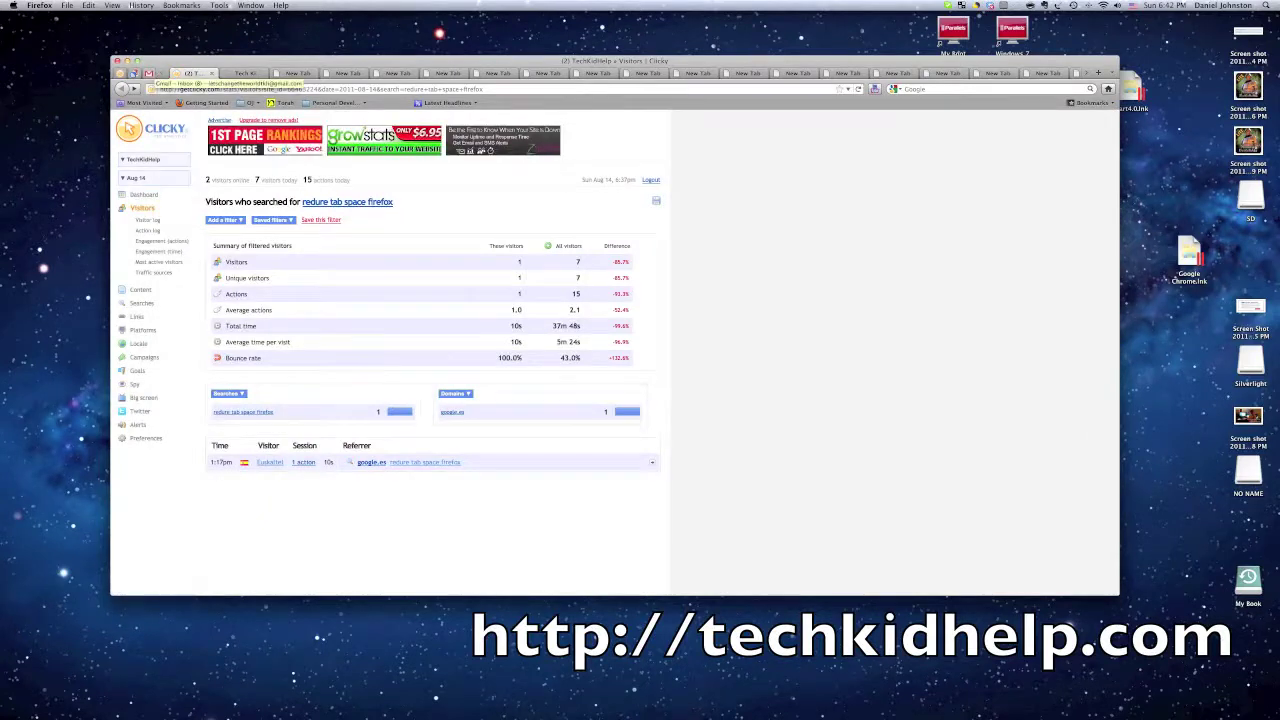
left_click(240, 73)
key("super+w")
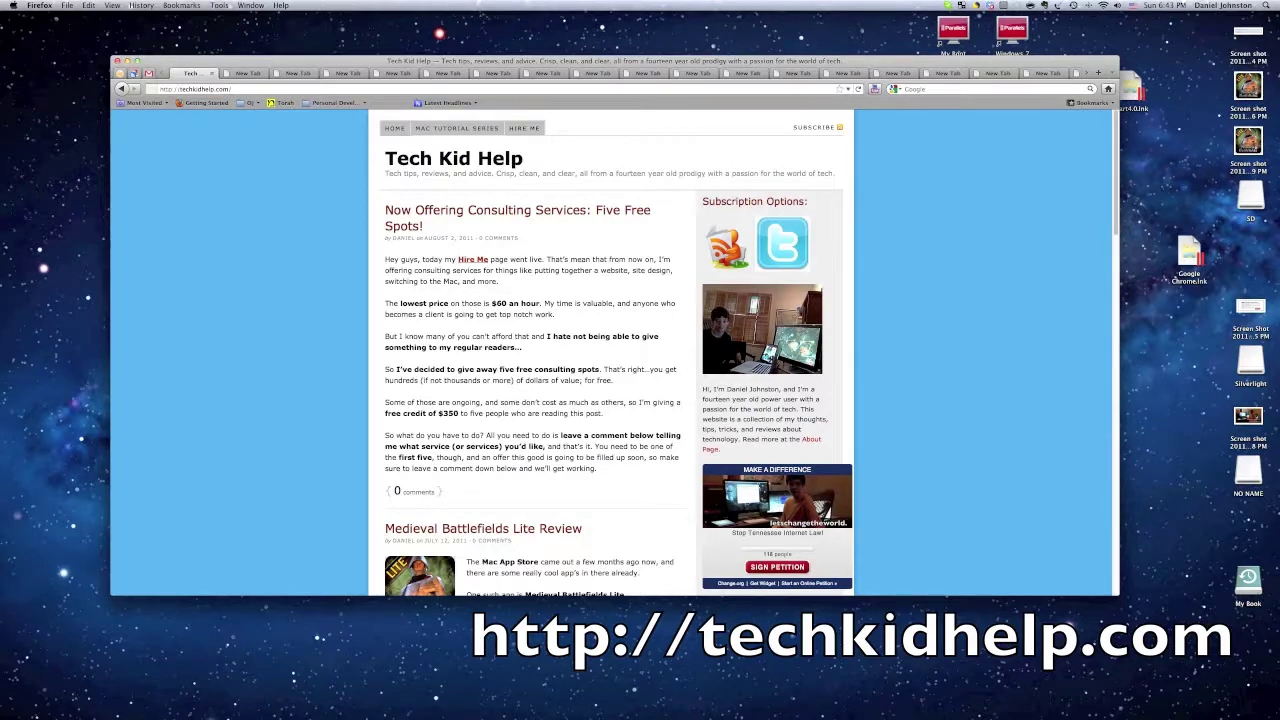
Unpin the Gmail tab and pin it again as an app tab, then open a new browser window.
left_click(148, 73)
right_click(148, 73)
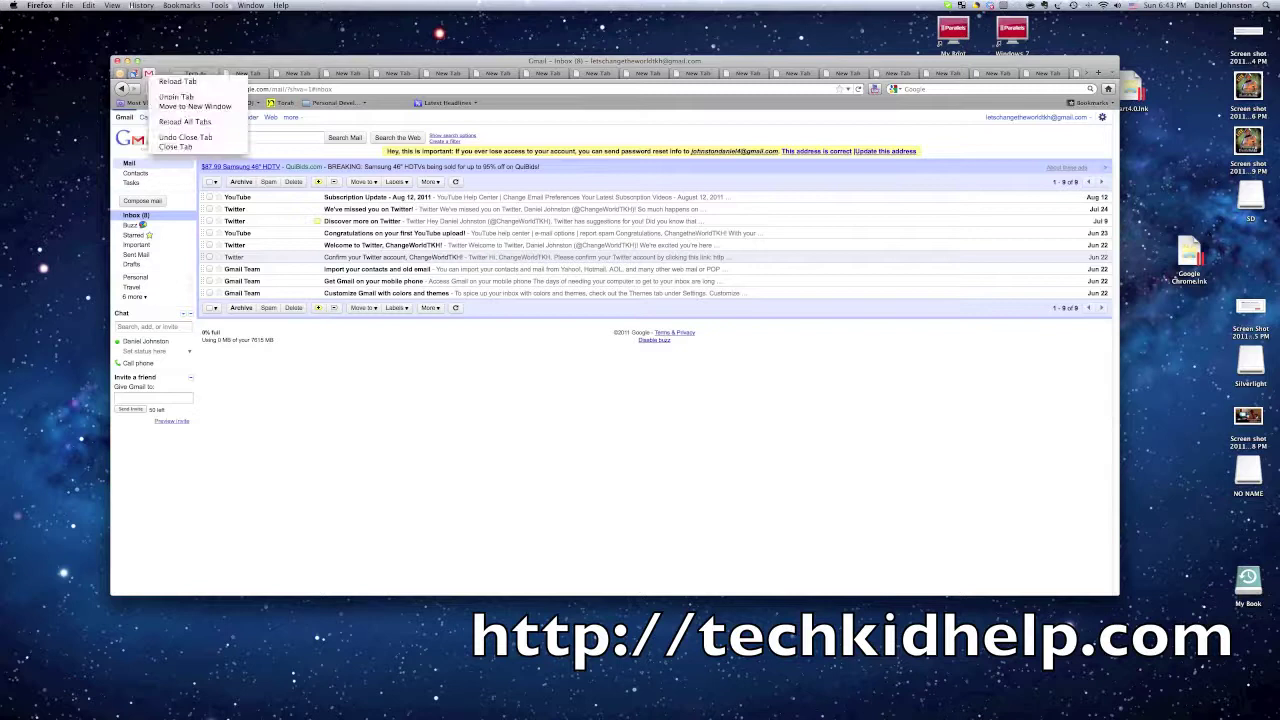
left_click(185, 99)
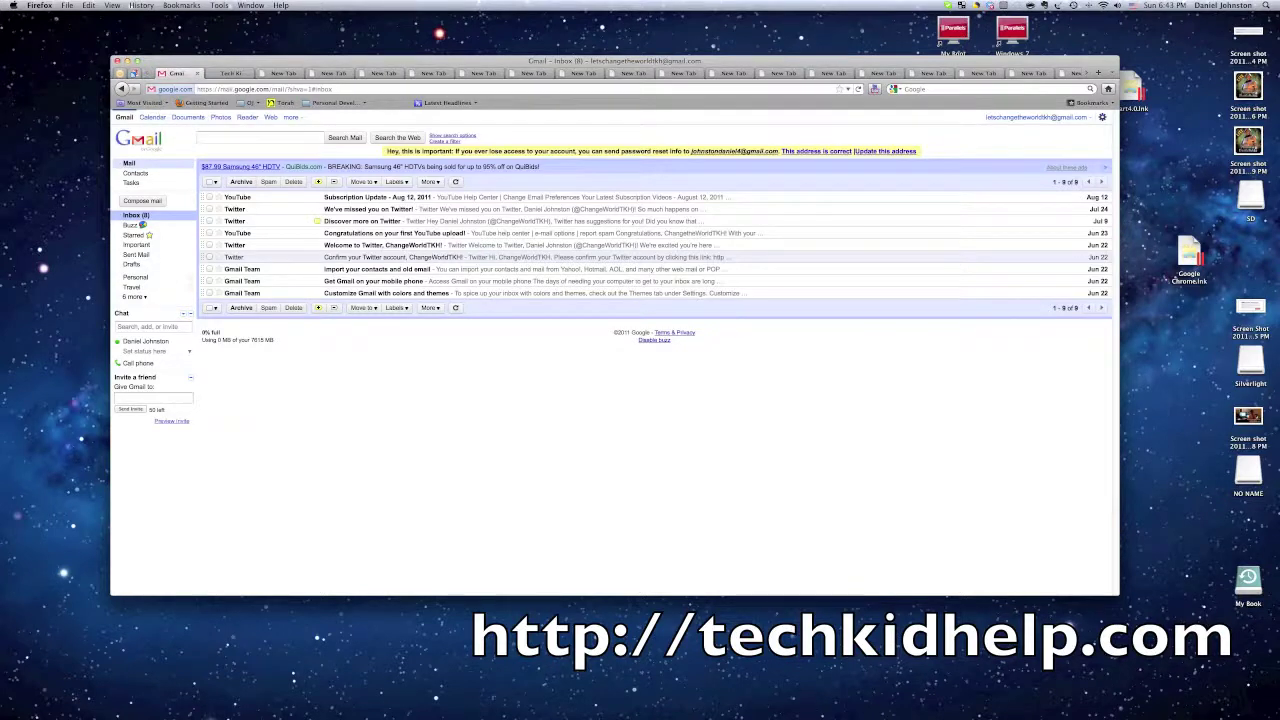
right_click(176, 74)
left_click(190, 98)
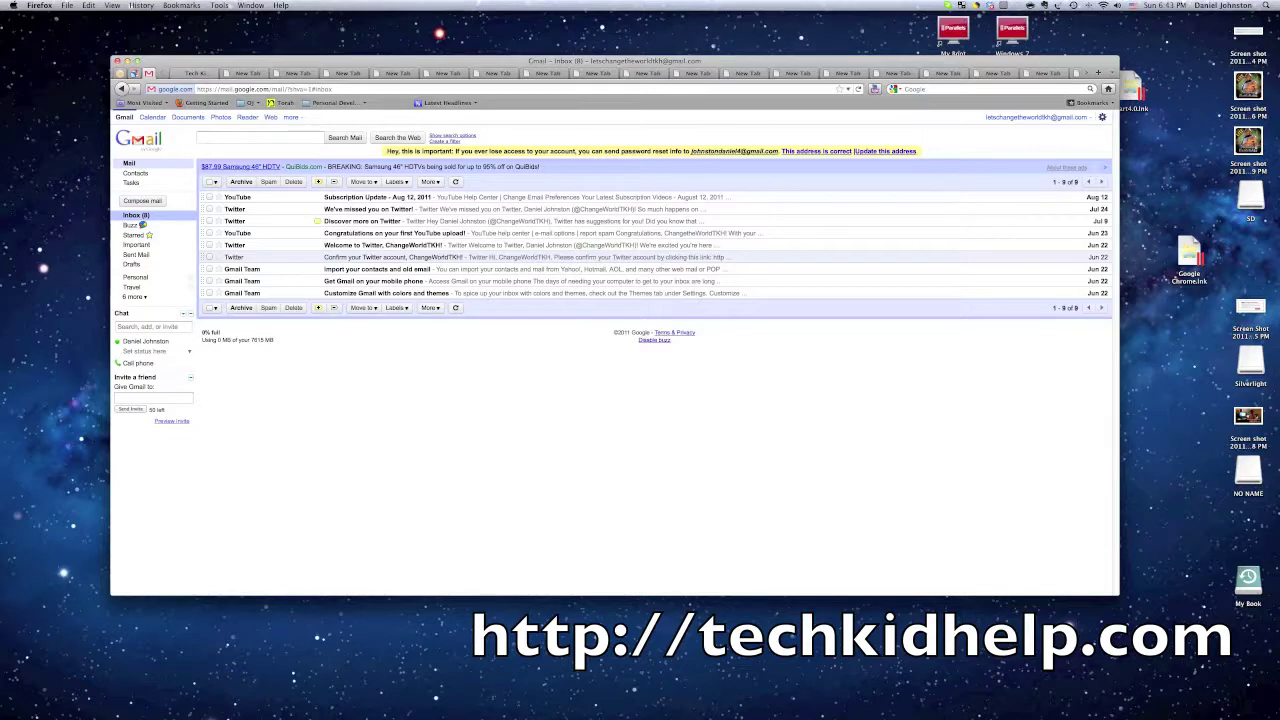
key("super+n")
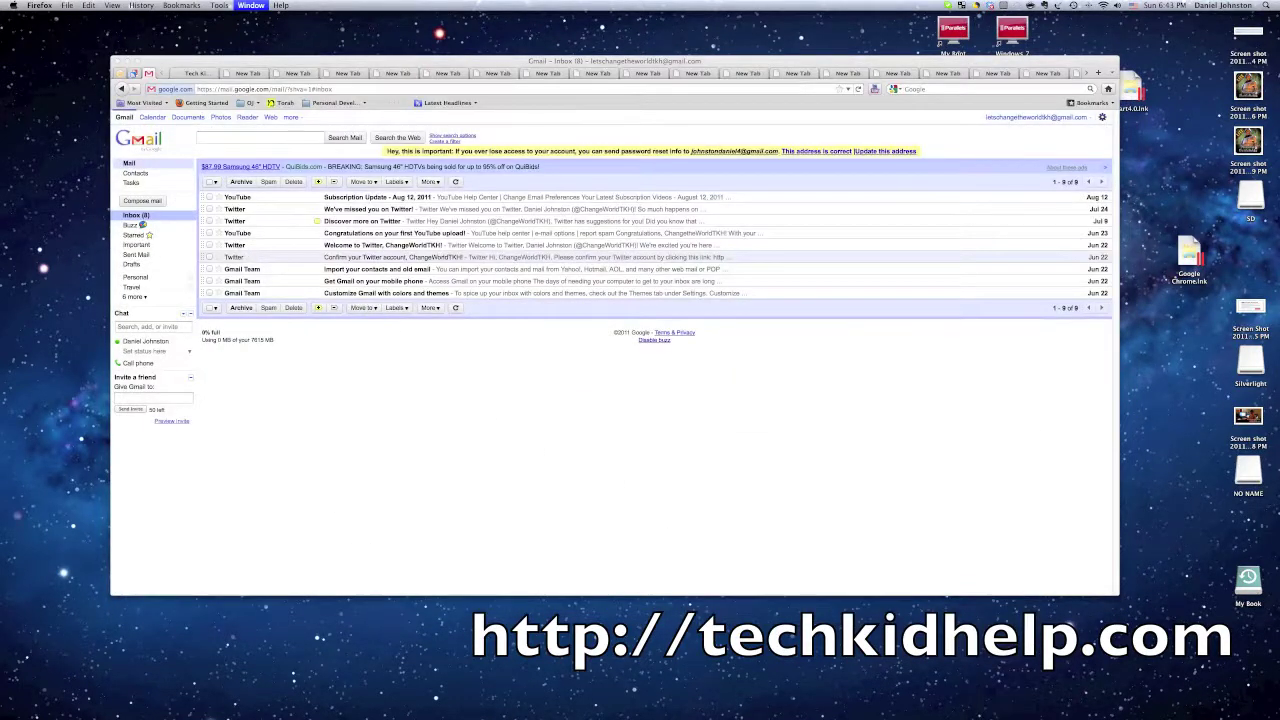
key("super+space")
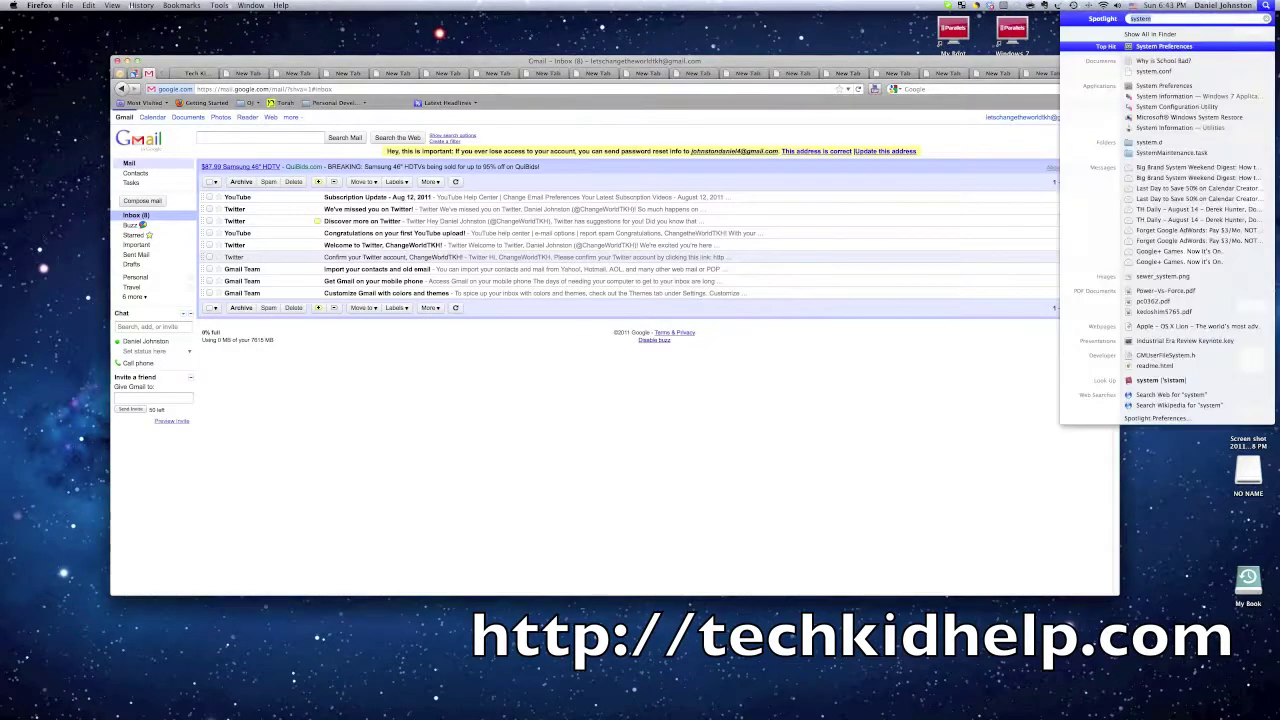
Dismiss Spotlight, load mail.google.com/ in the new window, close it, and return to the Clicky searches report.
key("BackSpace")
key("Escape")
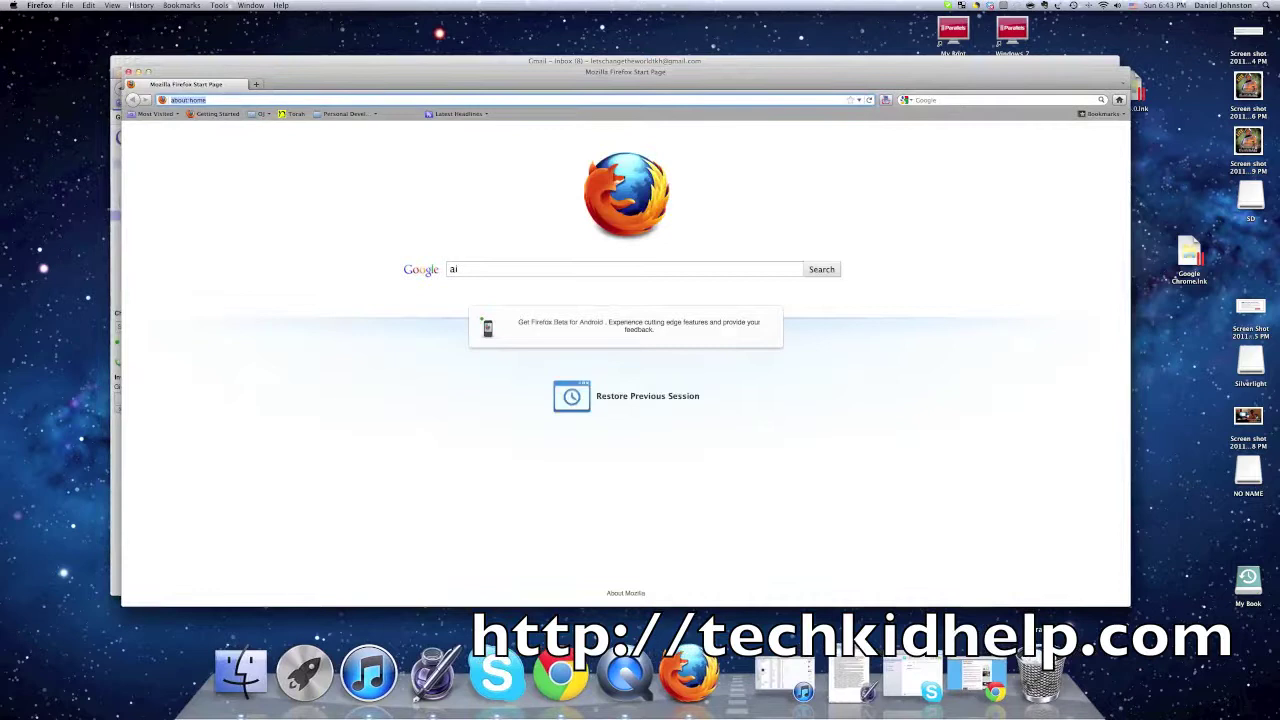
type("mail.google.com/")
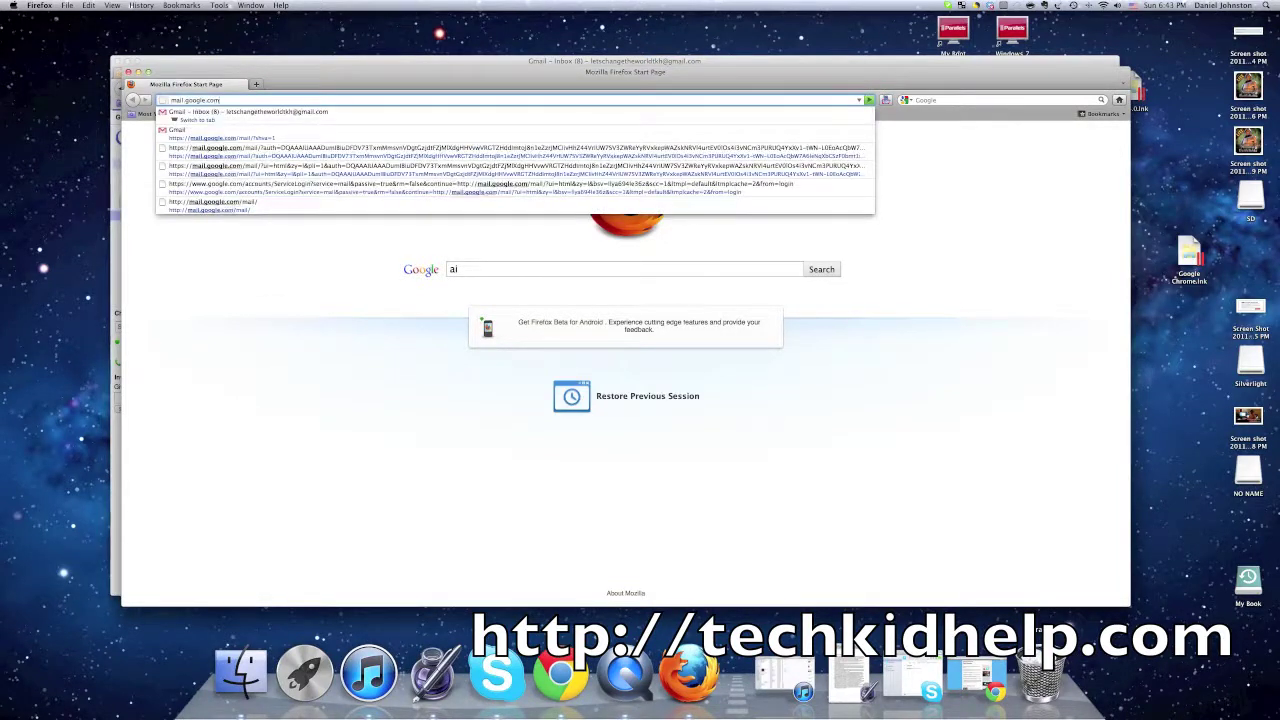
key("Return")
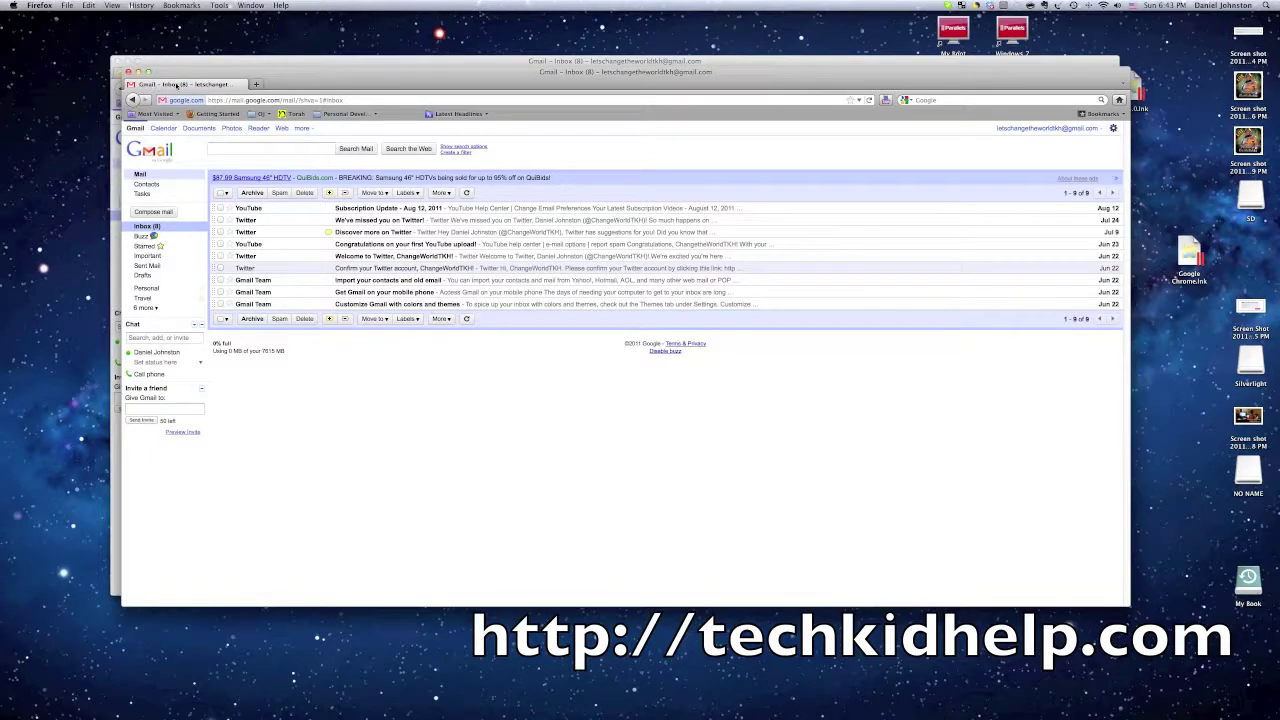
key("super+t")
key("super+t")
key("super+t")
key("super+t")
key("super+t")
key("super+t")
key("super+t")
key("super+t")
key("super+t")
key("super+t")
key("super+t")
key("super+t")
key("super+t")
key("super+t")
key("super+t")
key("super+t")
key("super+t")
key("super+t")
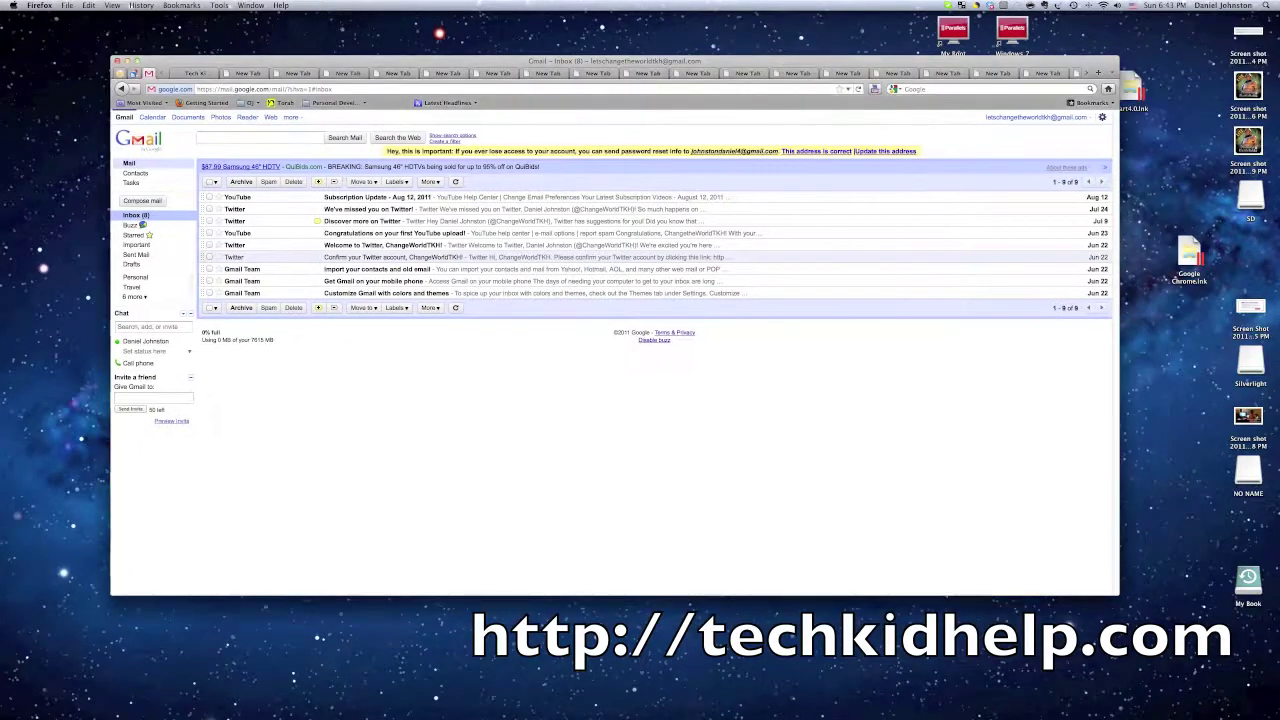
left_click(133, 73)
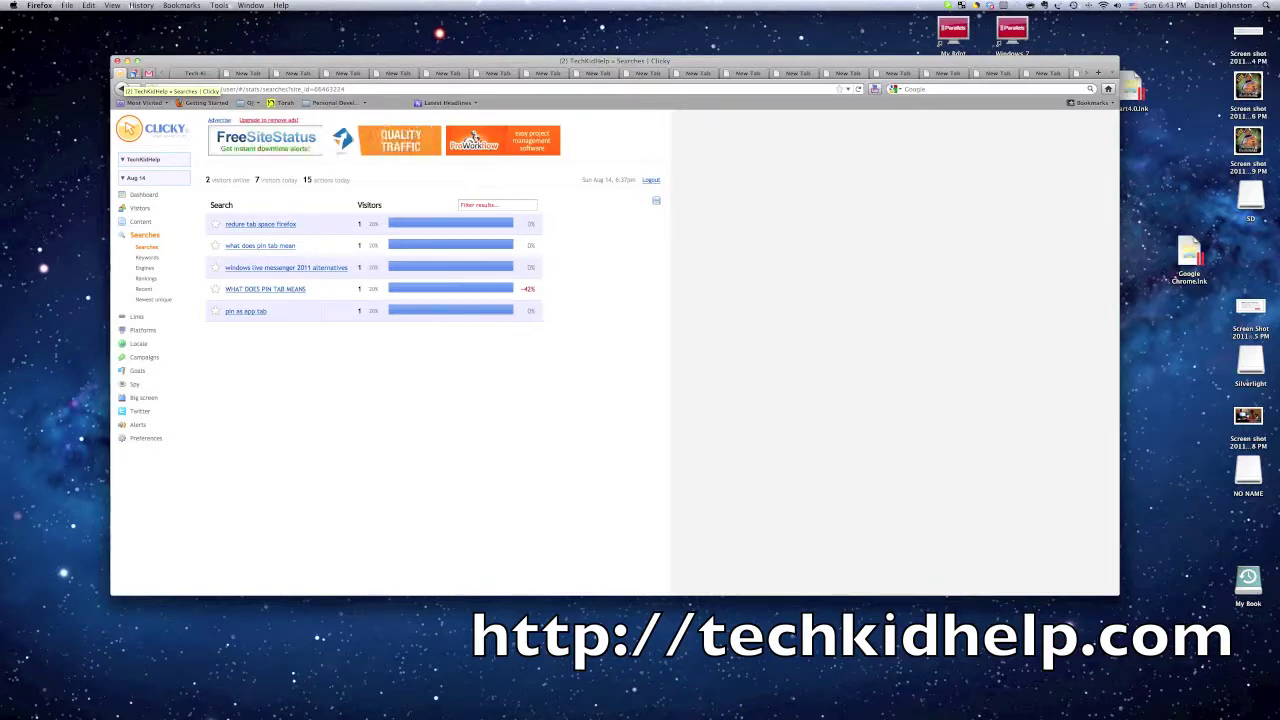
Switch back to the Tech Kid Help blog tab.
left_click(190, 73)
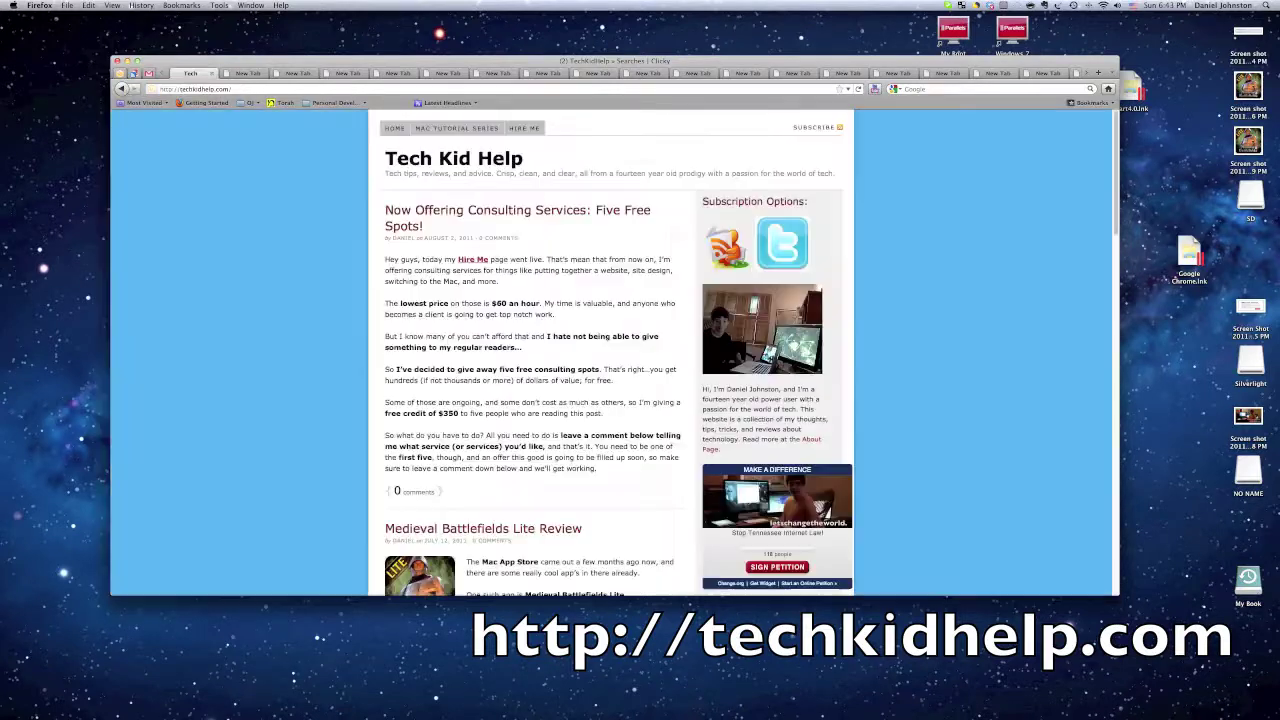